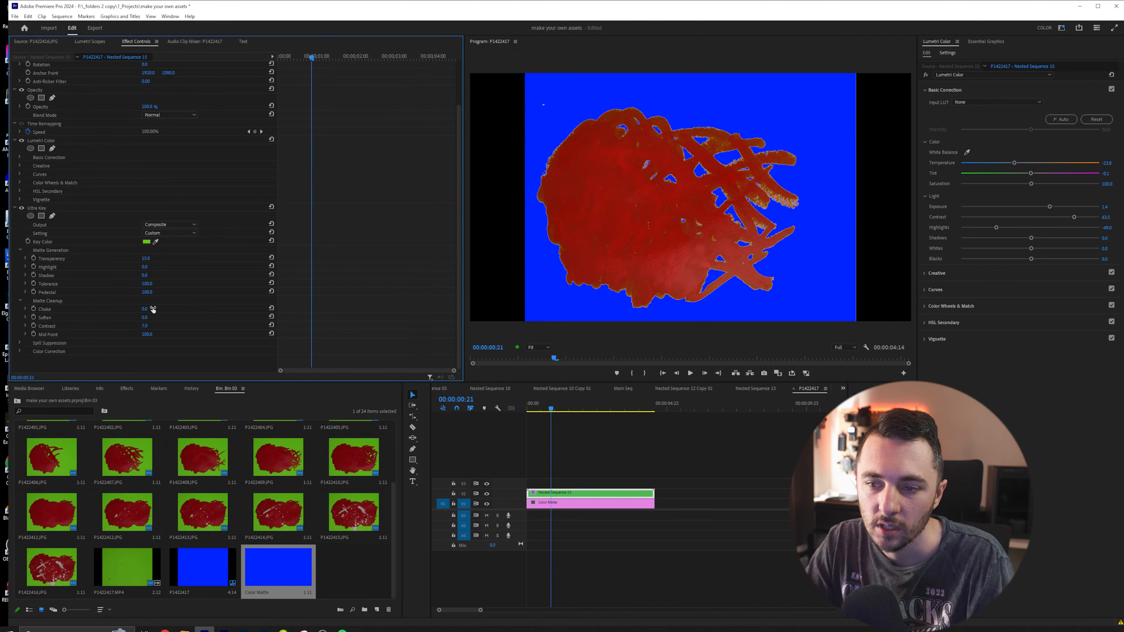
Play back the keyed paint animation over the blue matte to check how clean the key is
{"action": "key", "text": "space"}
{"action": "key", "text": "space"}
{"action": "left_click", "coordinate": [534, 408]}
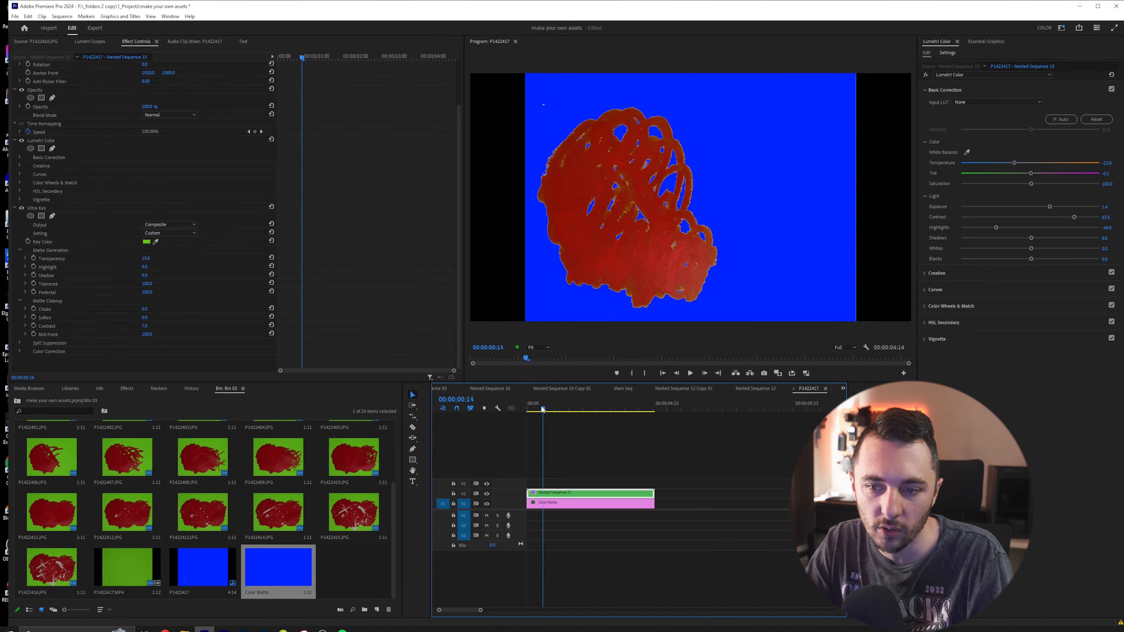
{"action": "key", "text": "space"}
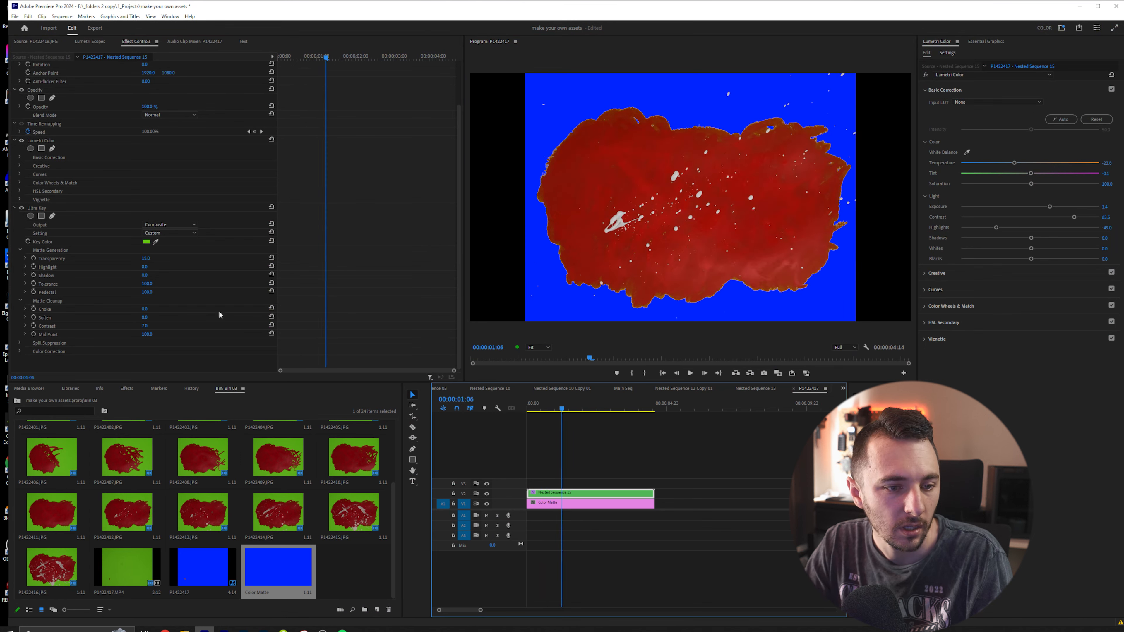
{"action": "key", "text": "space"}
{"action": "left_click", "coordinate": [668, 452]}
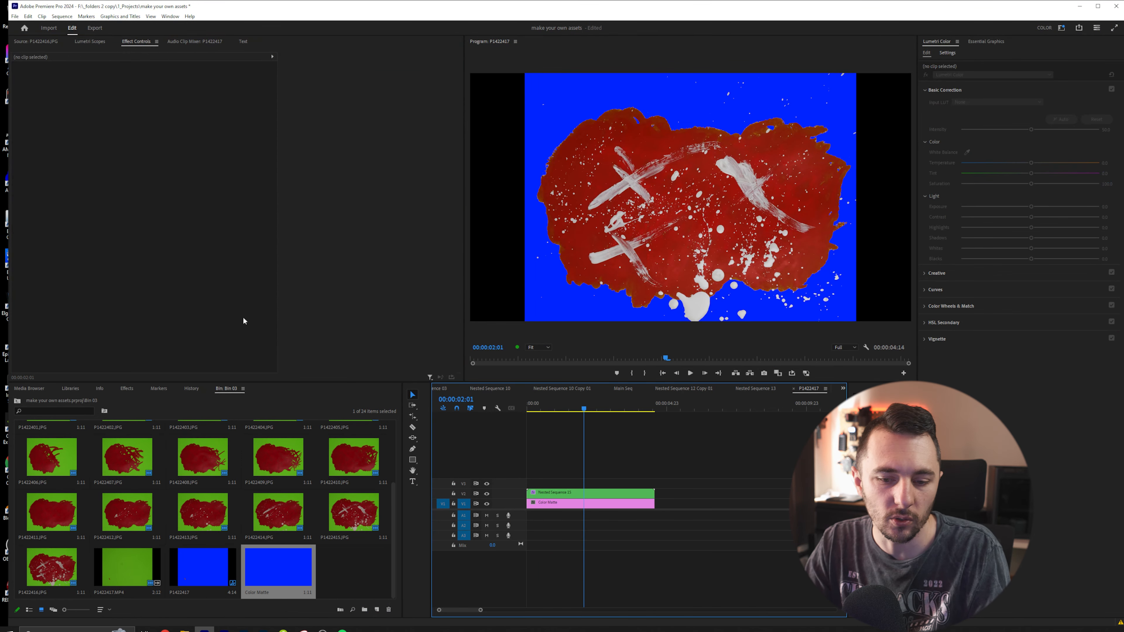
Start a freehand opacity mask on the nested paint clip and set its Ultra Key output to Alpha Channel
{"action": "left_click", "coordinate": [559, 494]}
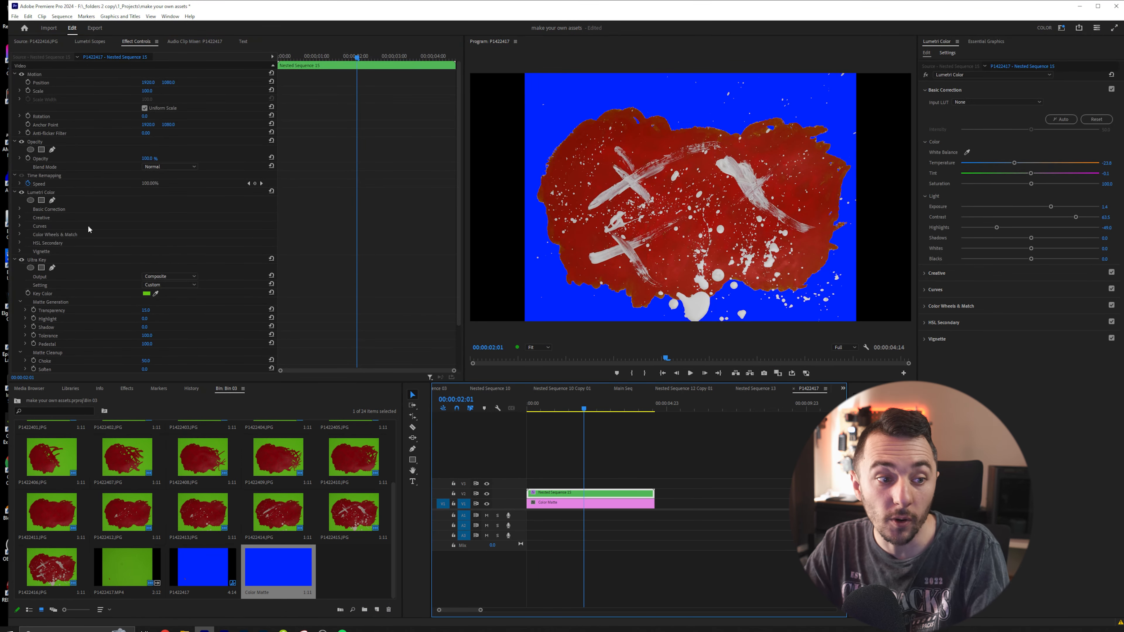
{"action": "left_click", "coordinate": [52, 151]}
{"action": "left_click", "coordinate": [180, 325]}
{"action": "left_click", "coordinate": [168, 352]}
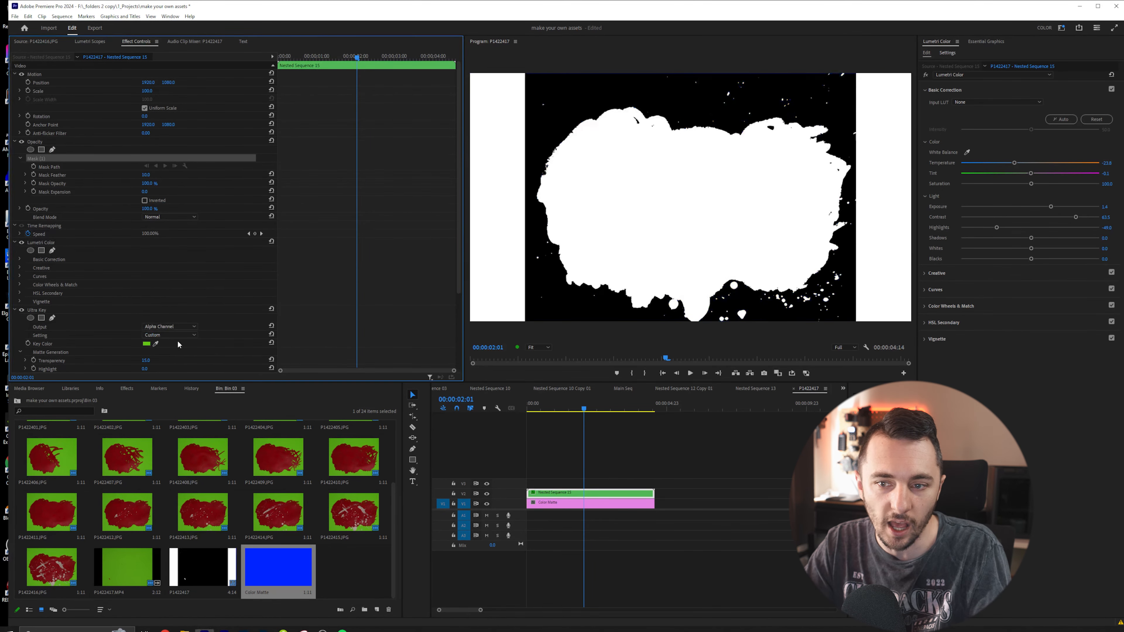
Draw a closed opacity mask around the white paint shape, following its outline with a small margin inside the frame edges
{"action": "left_click", "coordinate": [561, 128]}
{"action": "left_click", "coordinate": [592, 98]}
{"action": "left_click", "coordinate": [631, 96]}
{"action": "left_click", "coordinate": [687, 109]}
{"action": "left_click", "coordinate": [718, 112]}
{"action": "left_click", "coordinate": [743, 105]}
{"action": "left_click", "coordinate": [770, 103]}
{"action": "left_click", "coordinate": [779, 112]}
{"action": "left_click", "coordinate": [800, 109]}
{"action": "left_click", "coordinate": [835, 118]}
{"action": "left_click", "coordinate": [842, 142]}
{"action": "left_click", "coordinate": [854, 165]}
{"action": "left_click", "coordinate": [852, 198]}
{"action": "left_click", "coordinate": [852, 210]}
{"action": "left_click", "coordinate": [853, 233]}
{"action": "left_click", "coordinate": [849, 268]}
{"action": "left_click", "coordinate": [841, 304]}
{"action": "left_click", "coordinate": [830, 316]}
{"action": "left_click", "coordinate": [804, 317]}
{"action": "left_click", "coordinate": [751, 308]}
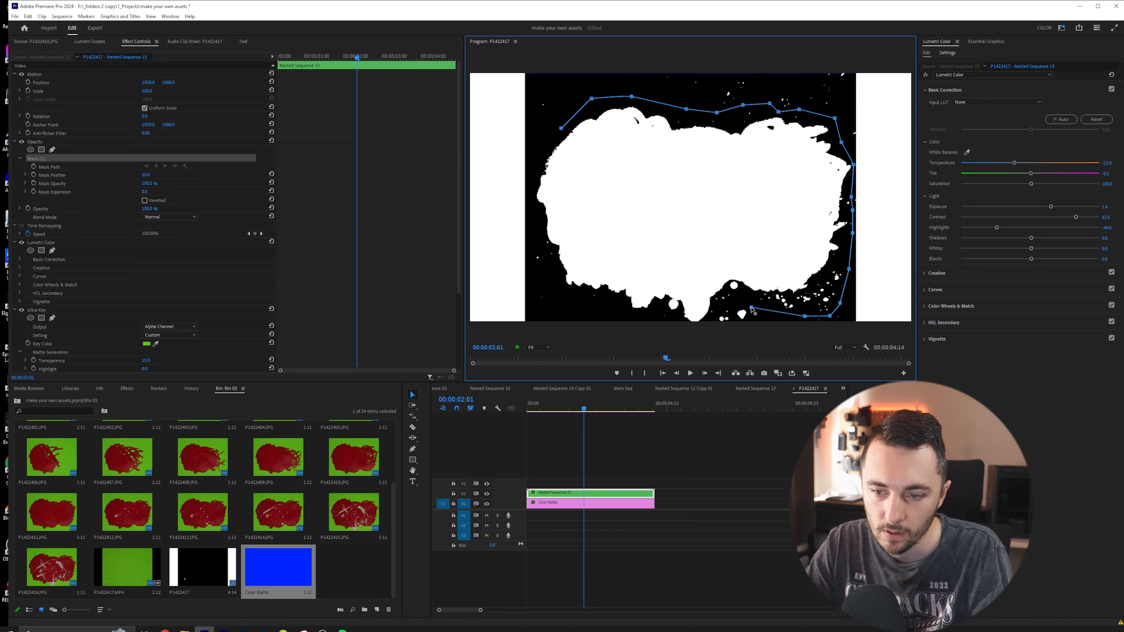
{"action": "left_click", "coordinate": [736, 309]}
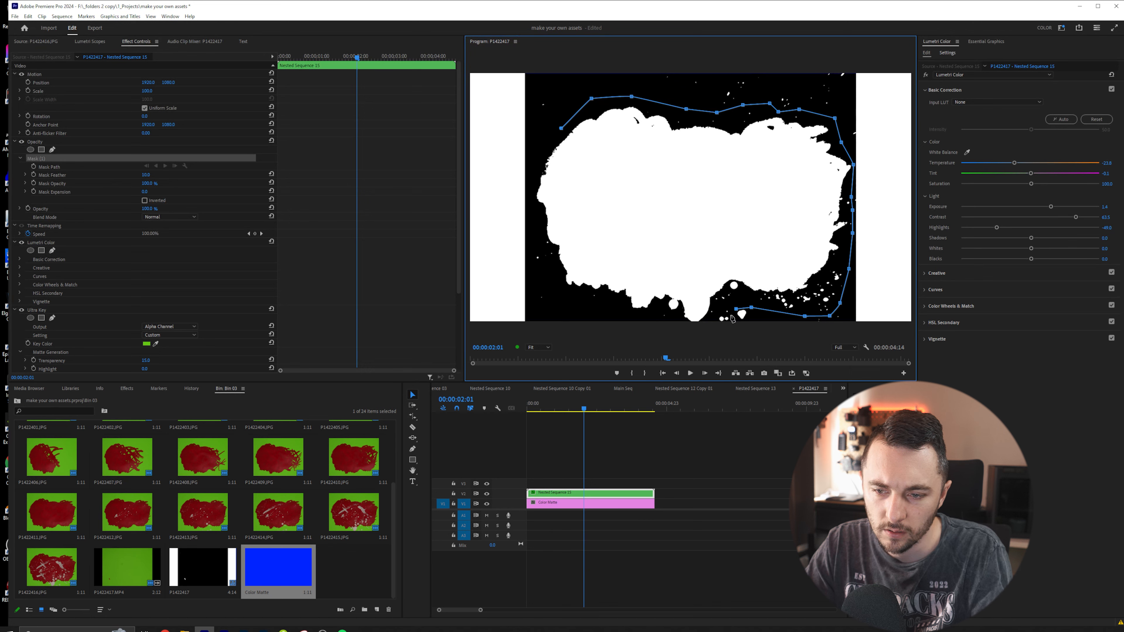
{"action": "left_click", "coordinate": [720, 315]}
{"action": "left_click", "coordinate": [706, 319]}
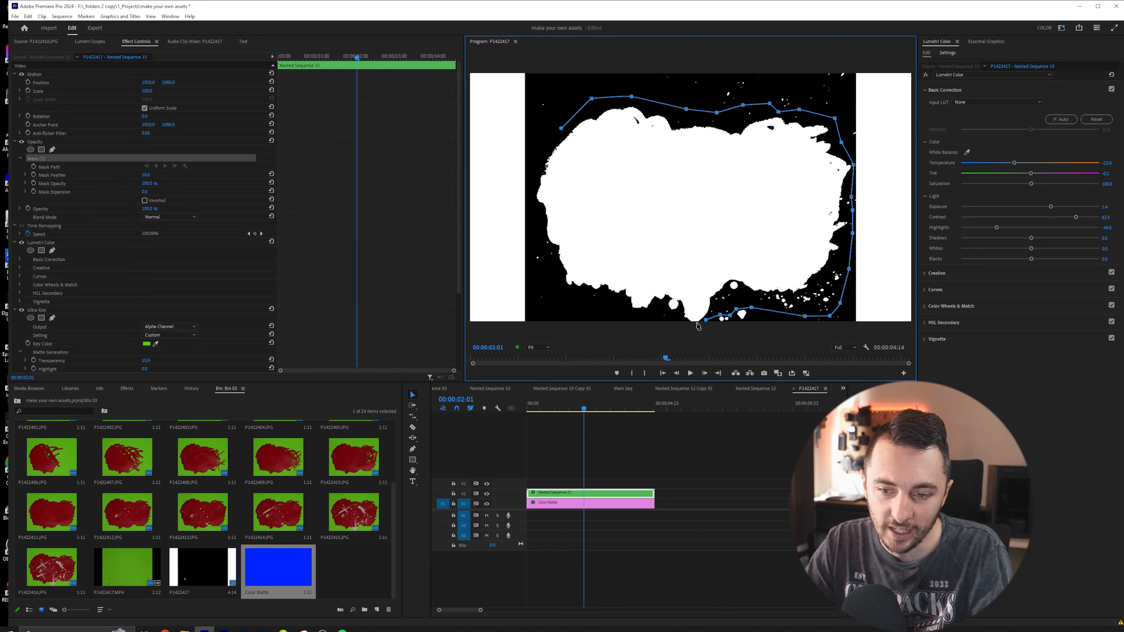
{"action": "left_click", "coordinate": [679, 319]}
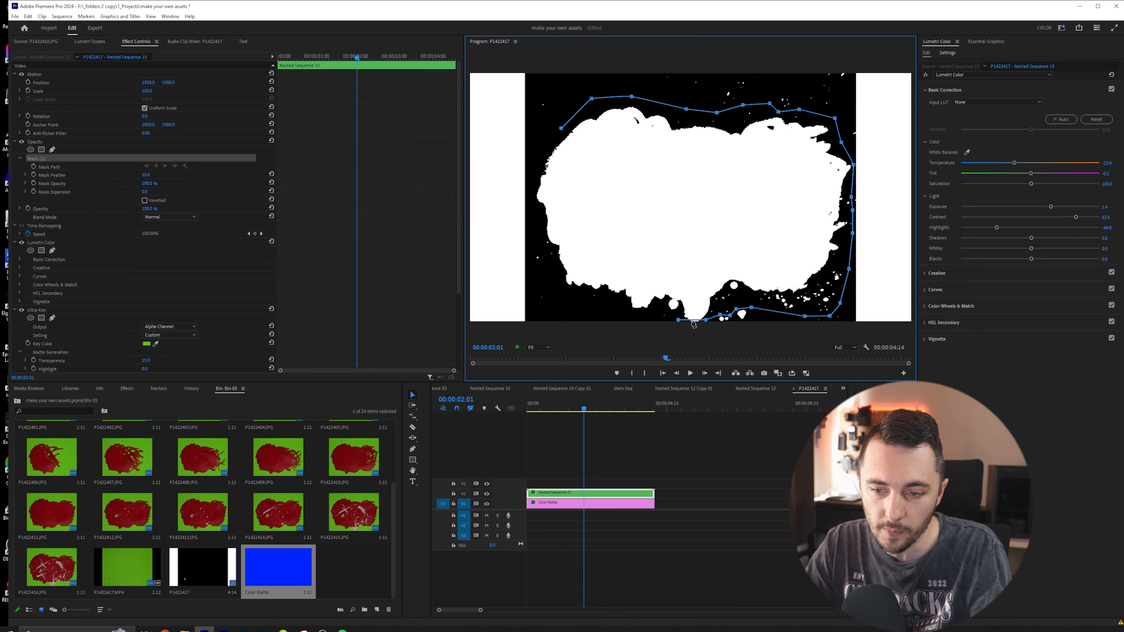
{"action": "left_click", "coordinate": [605, 320]}
{"action": "left_click", "coordinate": [562, 307]}
{"action": "left_click", "coordinate": [544, 280]}
{"action": "left_click", "coordinate": [533, 250]}
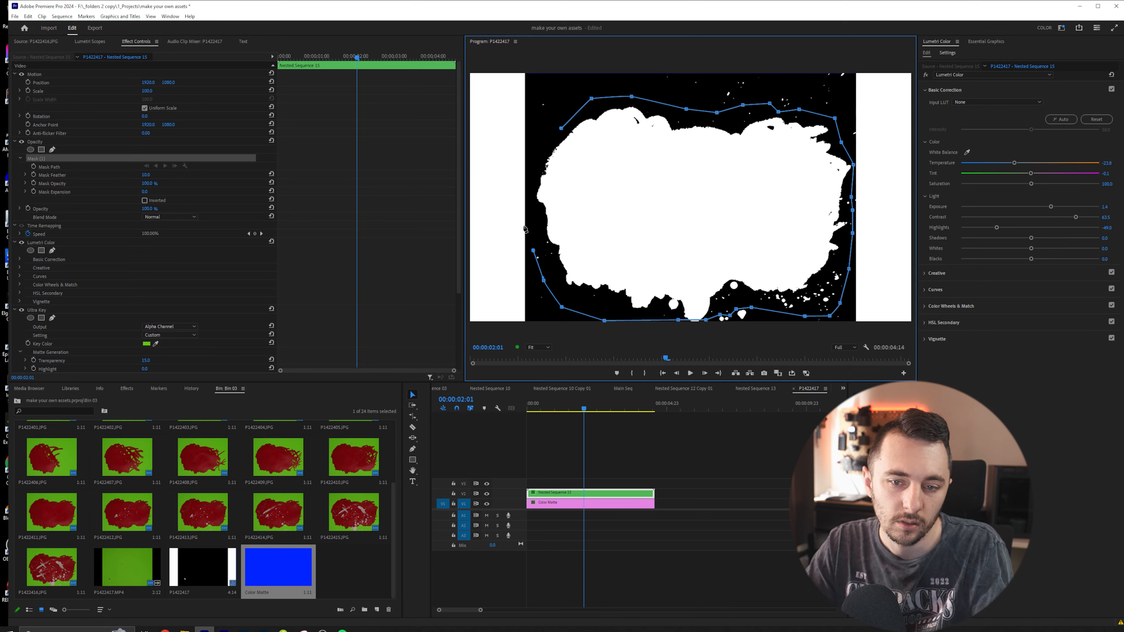
{"action": "left_click", "coordinate": [532, 199]}
{"action": "left_click", "coordinate": [532, 139]}
{"action": "left_click", "coordinate": [561, 128]}
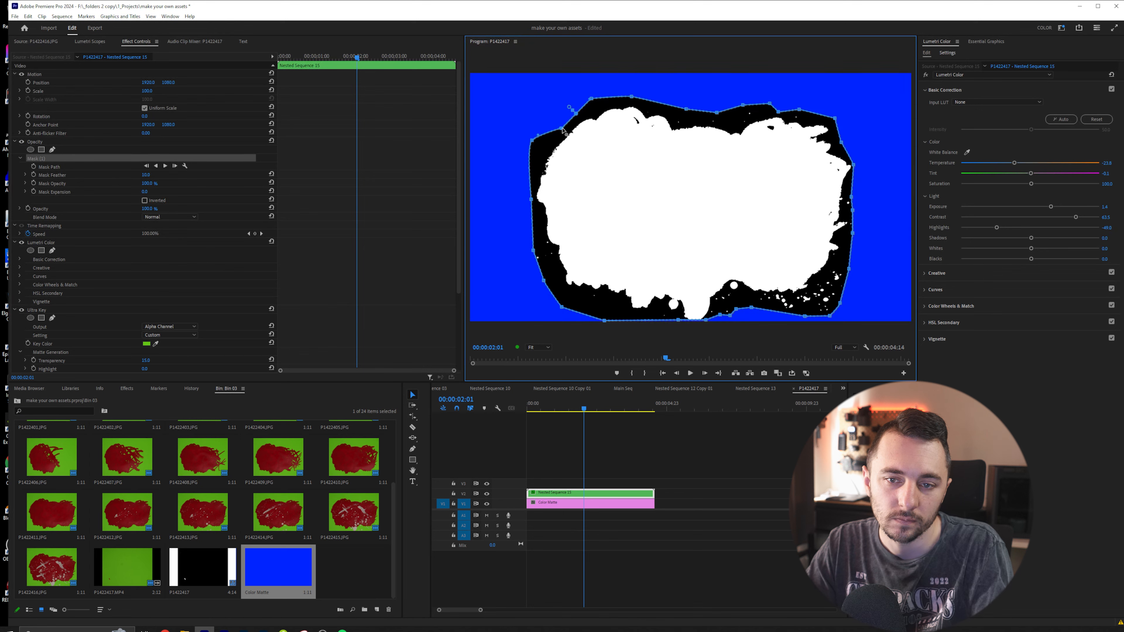
Set the Ultra Key output back to Composite and deselect the nested clip
{"action": "left_click", "coordinate": [169, 326]}
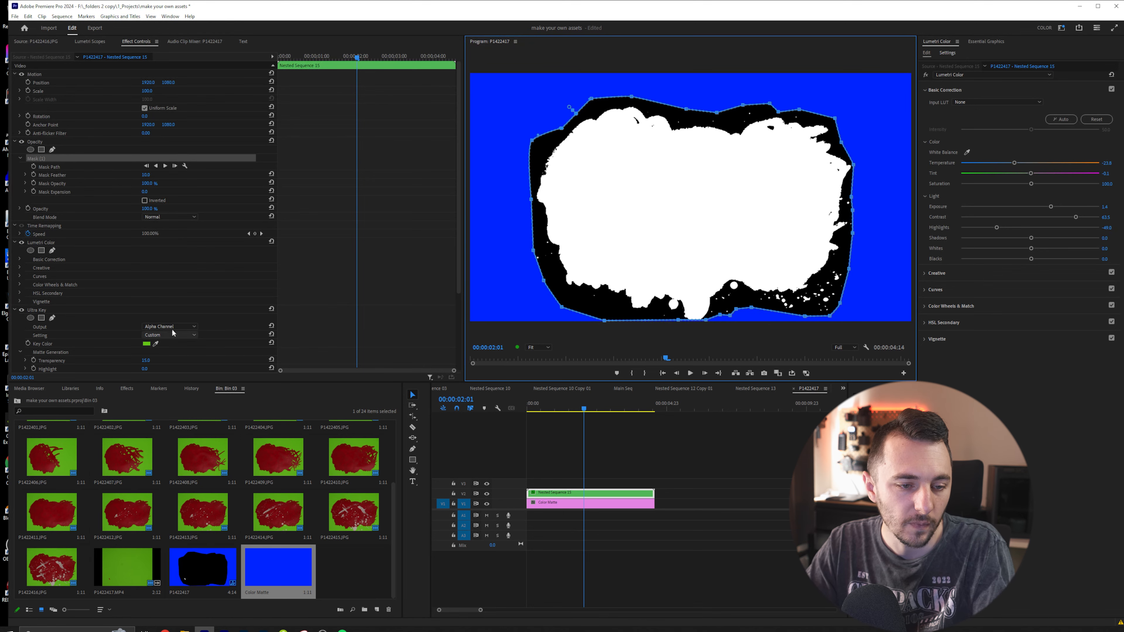
{"action": "left_click", "coordinate": [181, 336]}
{"action": "left_click", "coordinate": [694, 438]}
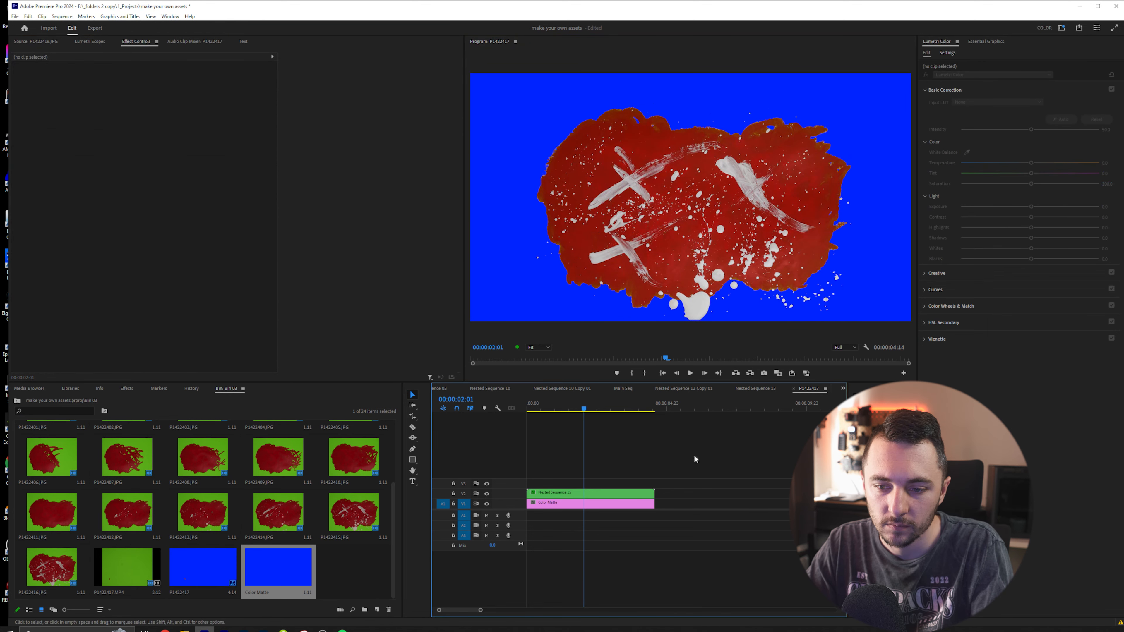
Enlarge the nested paint clip to a scale of about 227 so it fills the frame, and play it from the start
{"action": "left_click", "coordinate": [587, 498]}
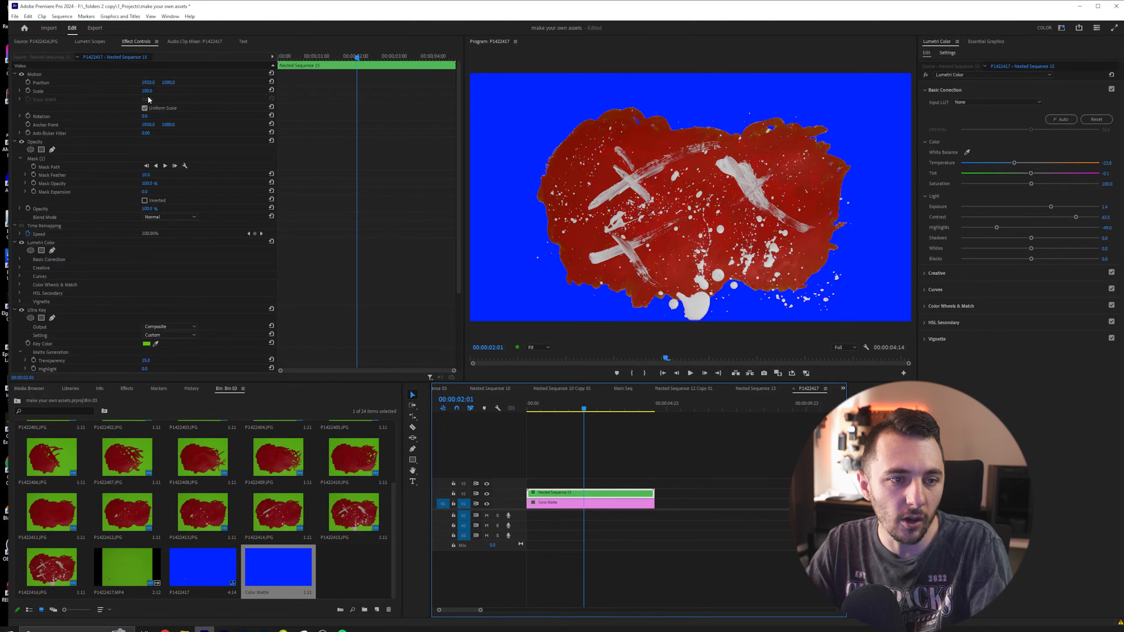
{"action": "left_click_drag", "start_coordinate": [146, 91], "coordinate": [118, 82]}
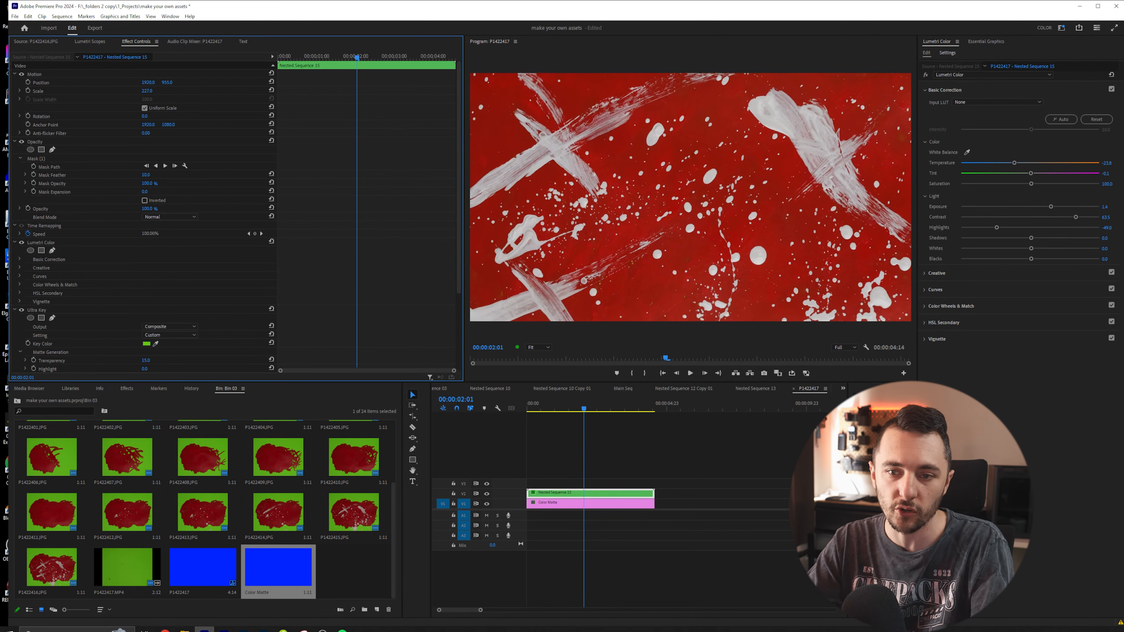
{"action": "key", "text": "Home"}
{"action": "key", "text": "space"}
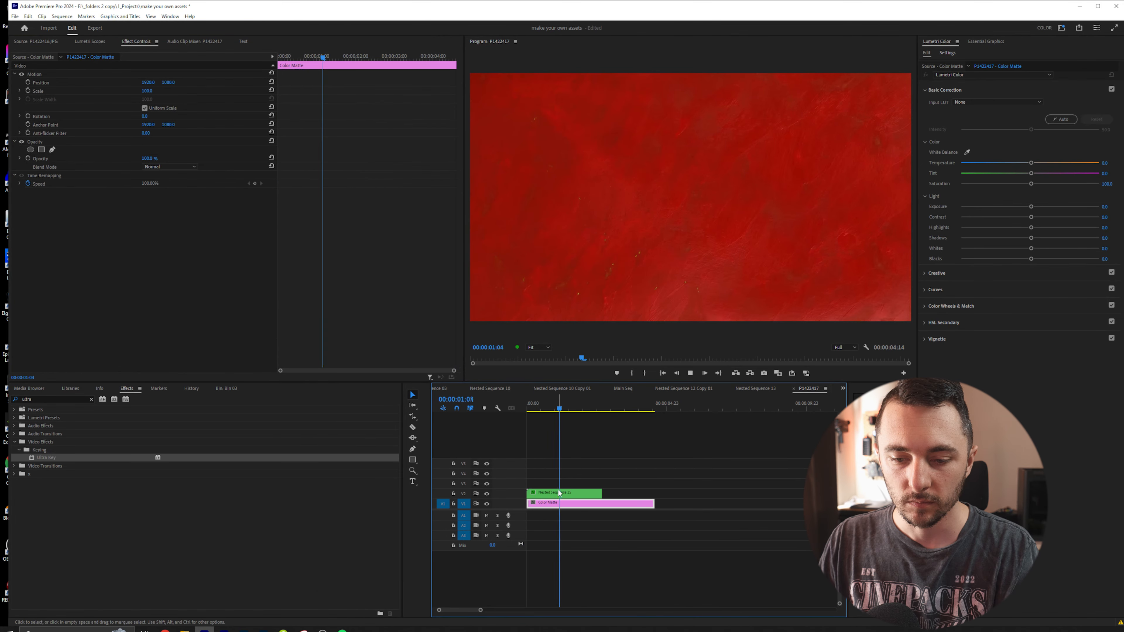
Reduce the nested paint clip's scale to about 107 and play it back over the blue matte
{"action": "left_click", "coordinate": [559, 493]}
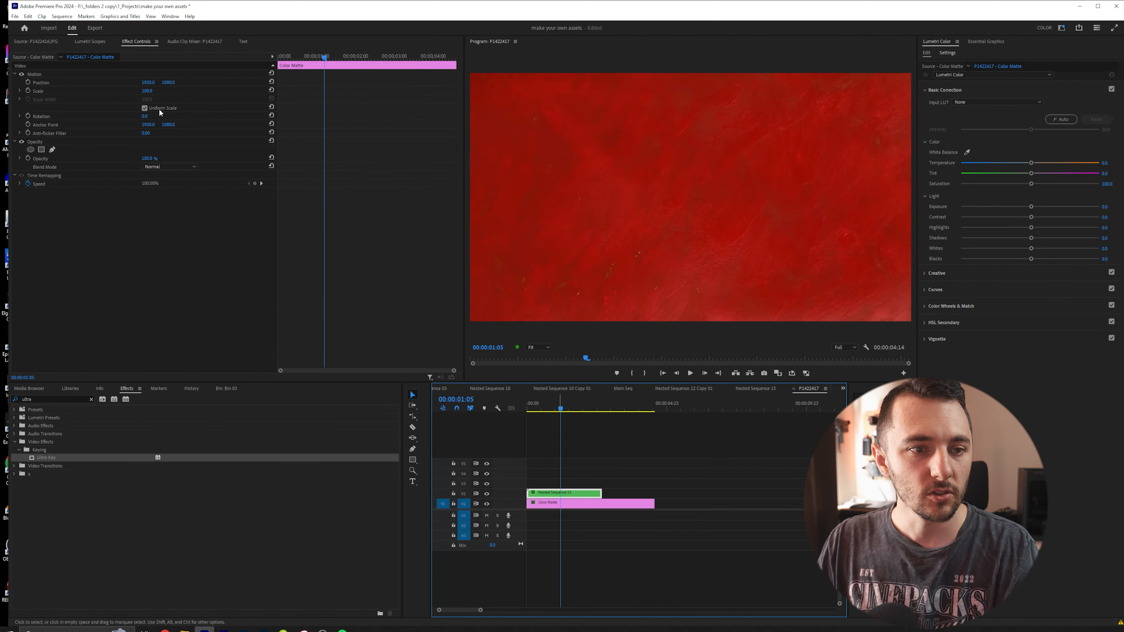
{"action": "mouse_move", "coordinate": [134, 91]}
{"action": "left_mouse_down"}
{"action": "mouse_move", "coordinate": [162, 91]}
{"action": "mouse_move", "coordinate": [149, 90]}
{"action": "left_mouse_up"}
{"action": "key", "text": "space"}
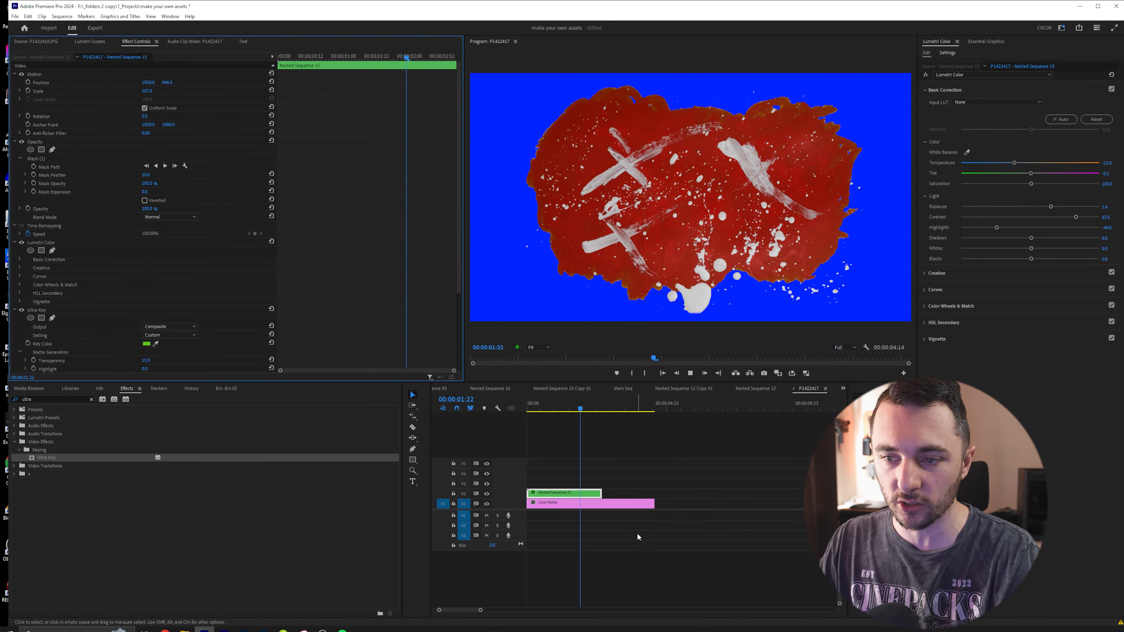
Trim the nested paint clip and the color matte to the same end at about 00:00:03:10, and play the result
{"action": "left_click", "coordinate": [600, 440]}
{"action": "mouse_move", "coordinate": [601, 492]}
{"action": "left_mouse_down"}
{"action": "mouse_move", "coordinate": [645, 492]}
{"action": "mouse_move", "coordinate": [622, 493]}
{"action": "mouse_move", "coordinate": [654, 504]}
{"action": "mouse_move", "coordinate": [622, 498]}
{"action": "left_mouse_up"}
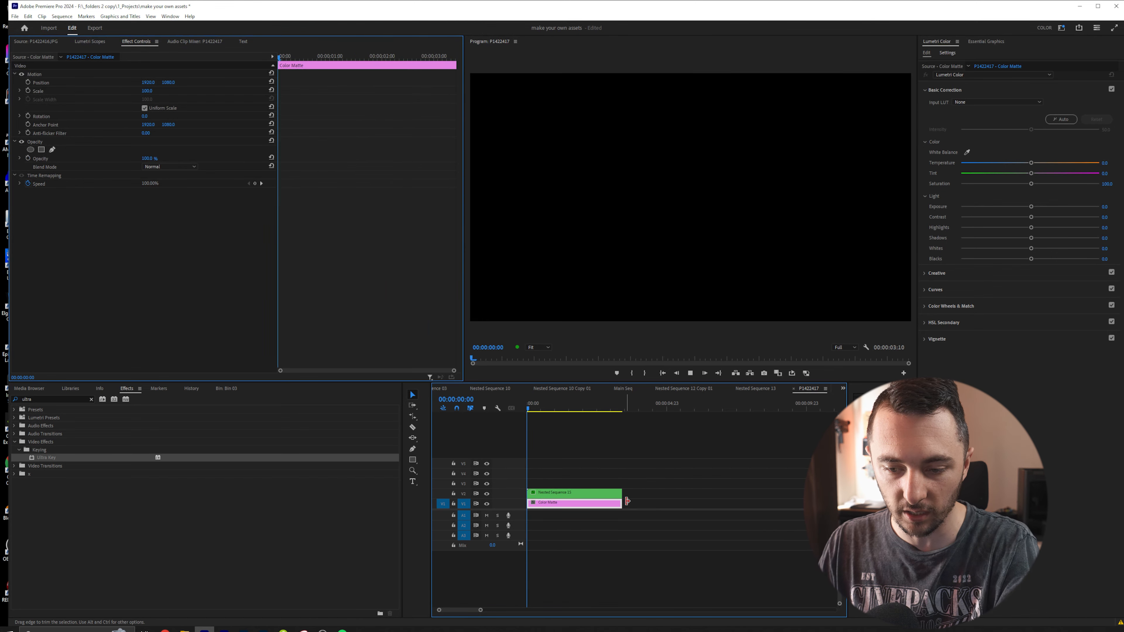
{"action": "key", "text": "space"}
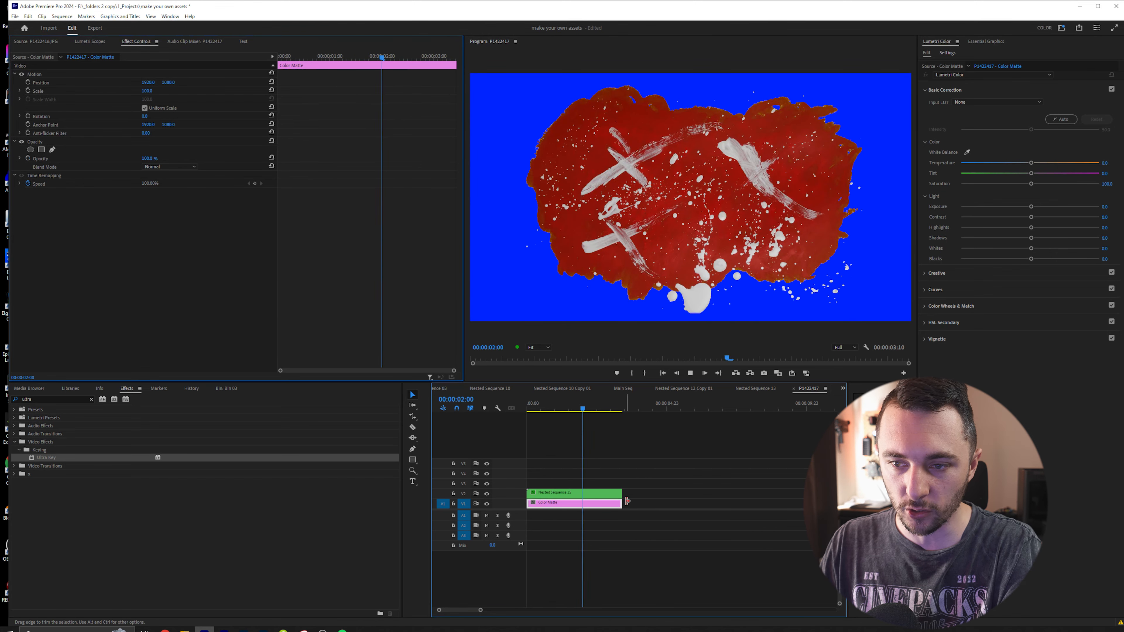
{"action": "key", "text": "space"}
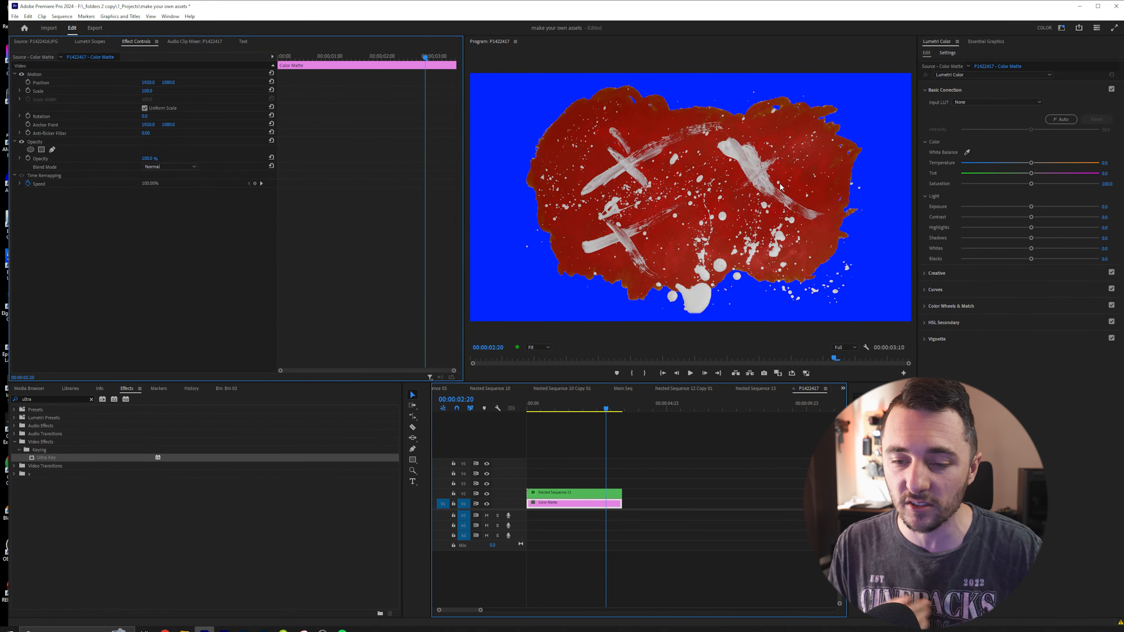
Hide the color matte's video track and preview the paint animation on a transparent background
{"action": "key", "text": "space"}
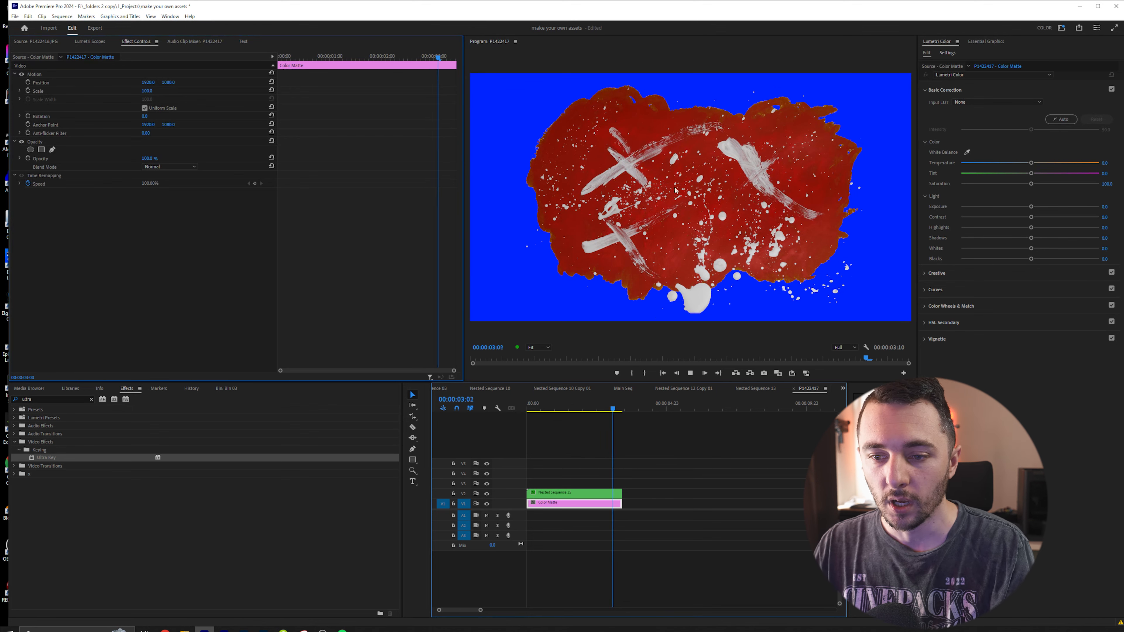
{"action": "left_click", "coordinate": [487, 504]}
{"action": "key", "text": "space"}
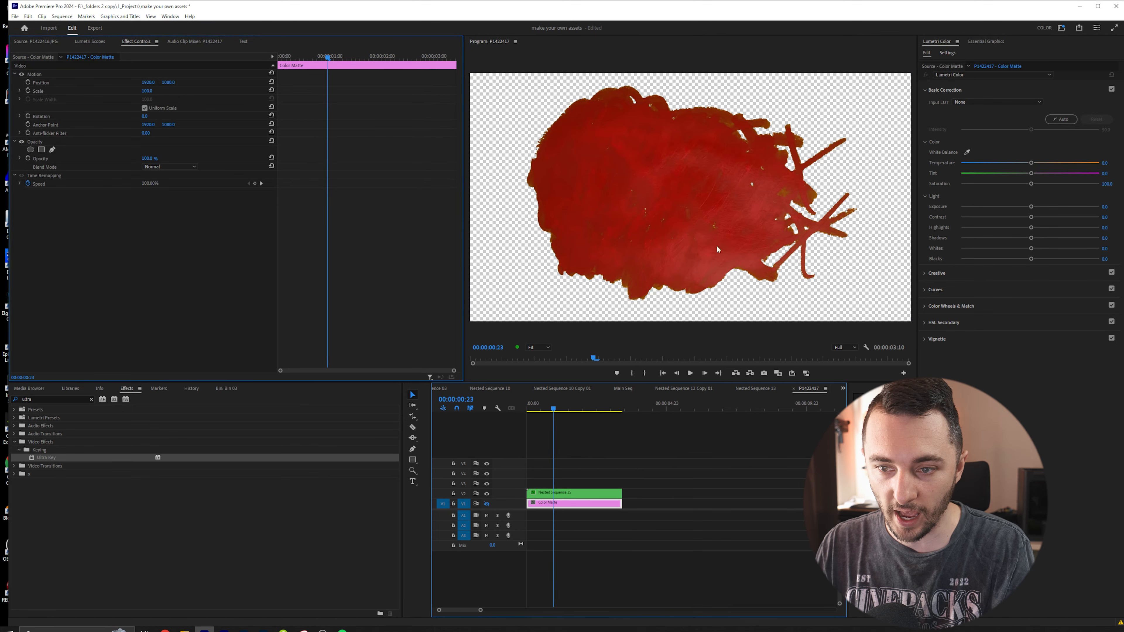
{"action": "left_click", "coordinate": [650, 442]}
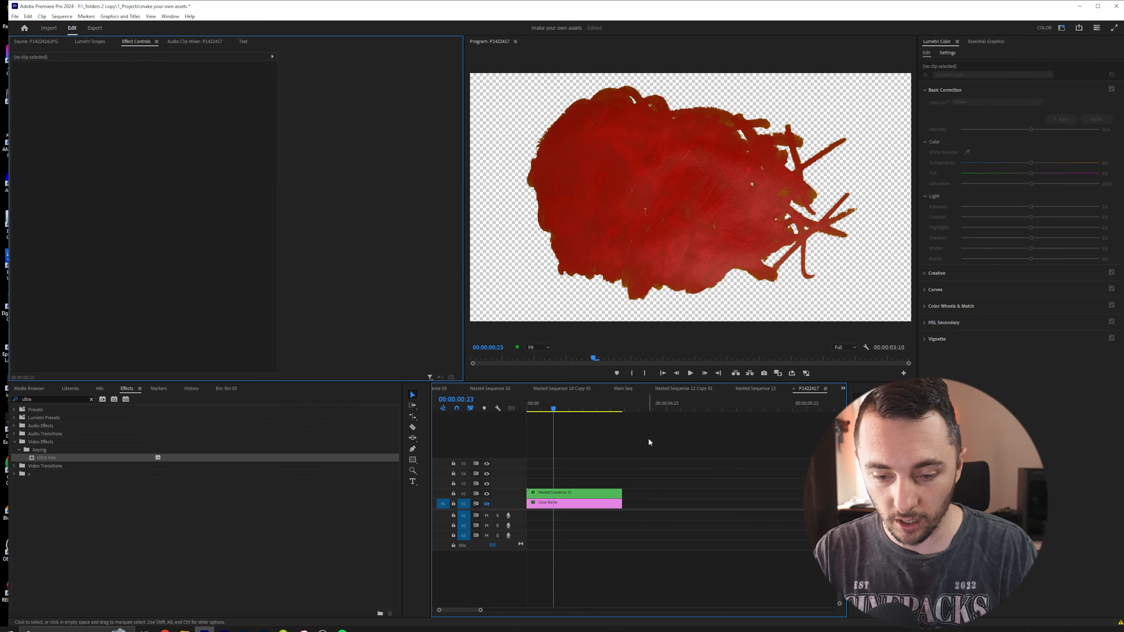
Open the sequence's export settings, name the file "Scribble 001" and match the video settings to the source
{"action": "key", "text": "ctrl+m"}
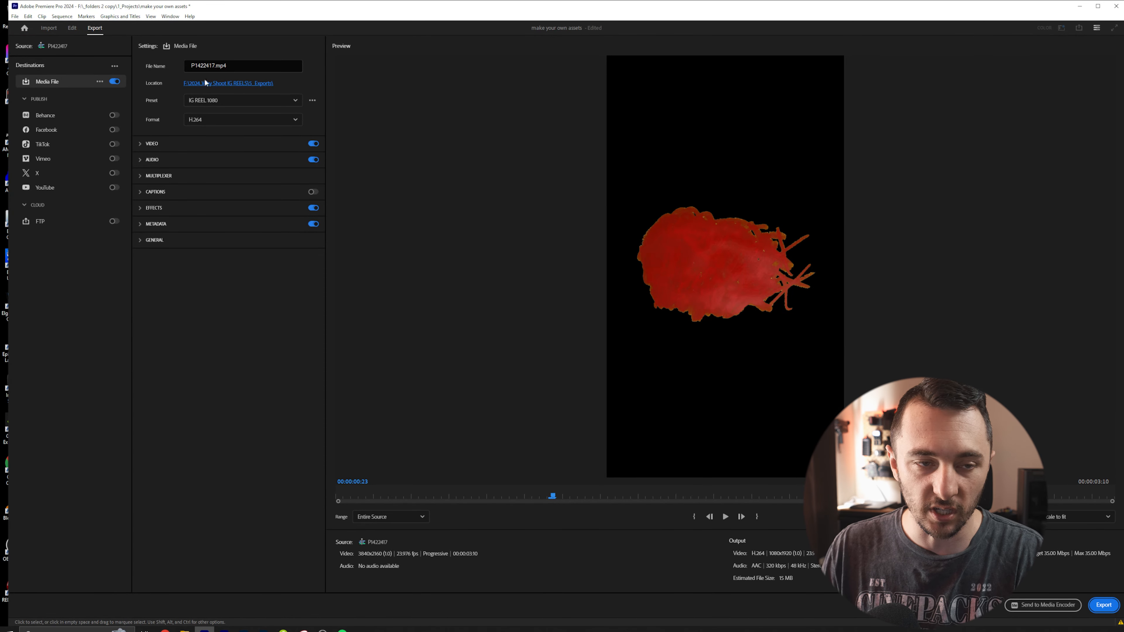
{"action": "left_click", "coordinate": [234, 67]}
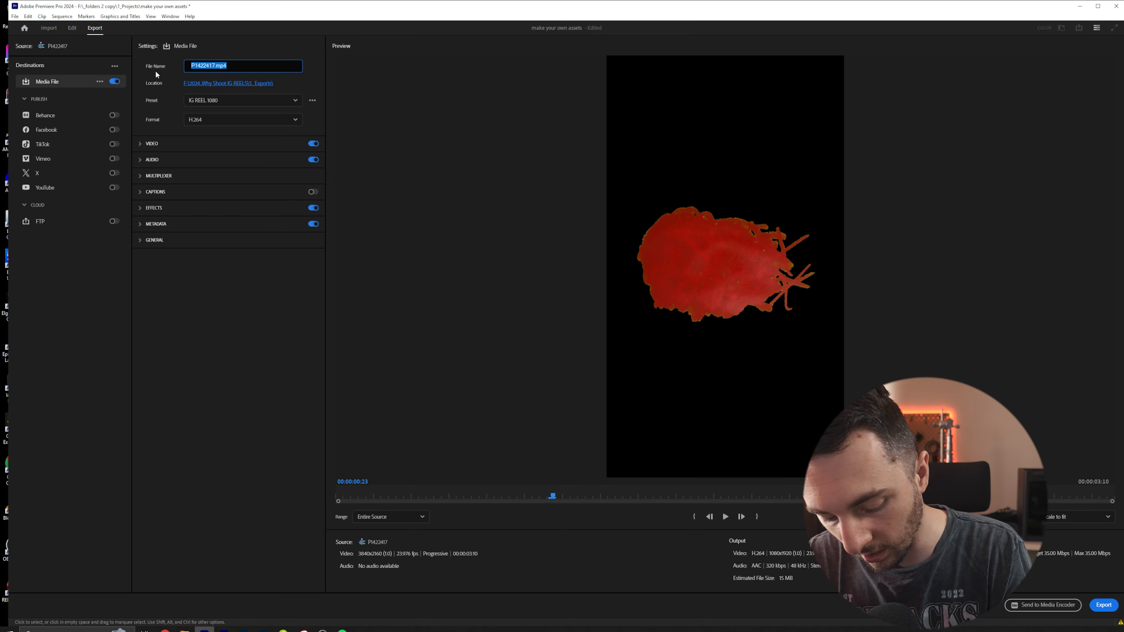
{"action": "type", "text": "Scribb"}
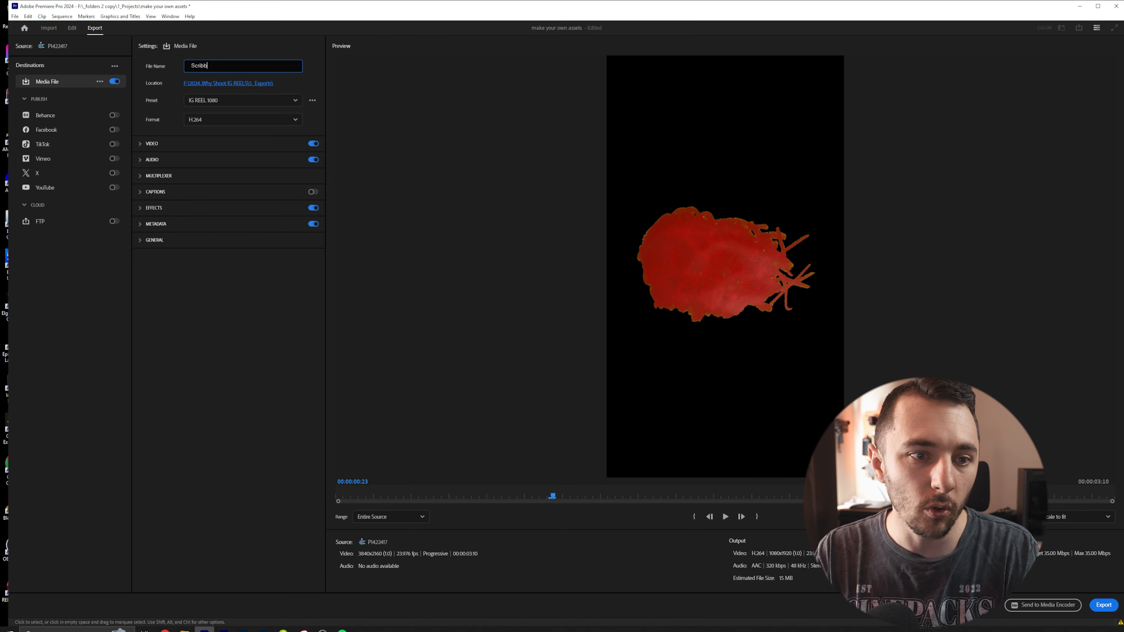
{"action": "type", "text": "le 001"}
{"action": "left_click", "coordinate": [152, 143]}
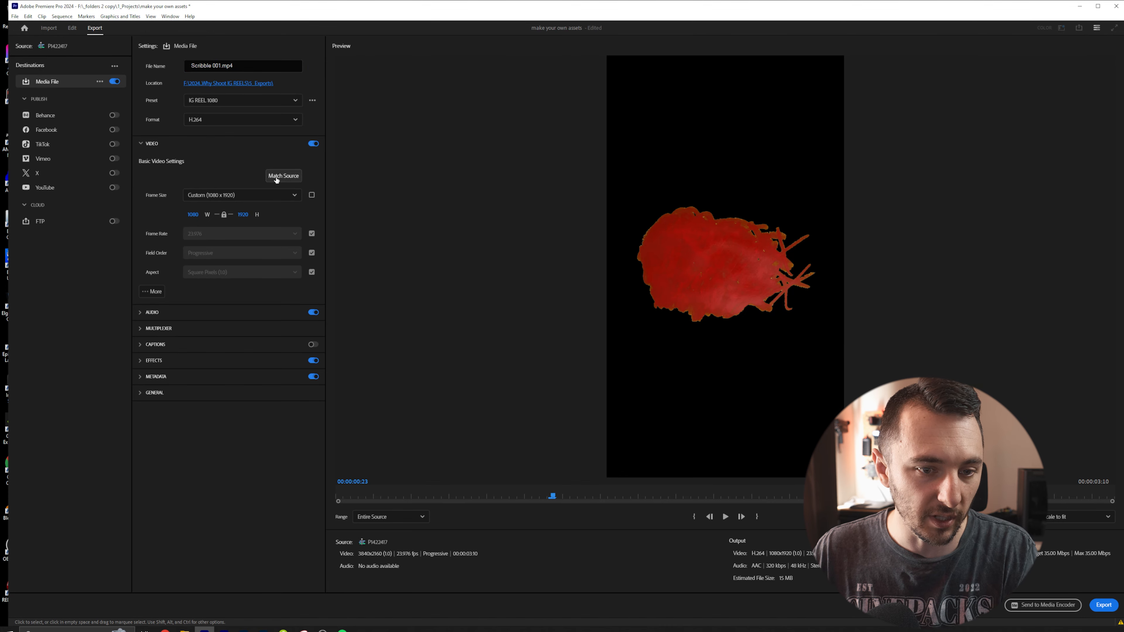
{"action": "left_click", "coordinate": [275, 177]}
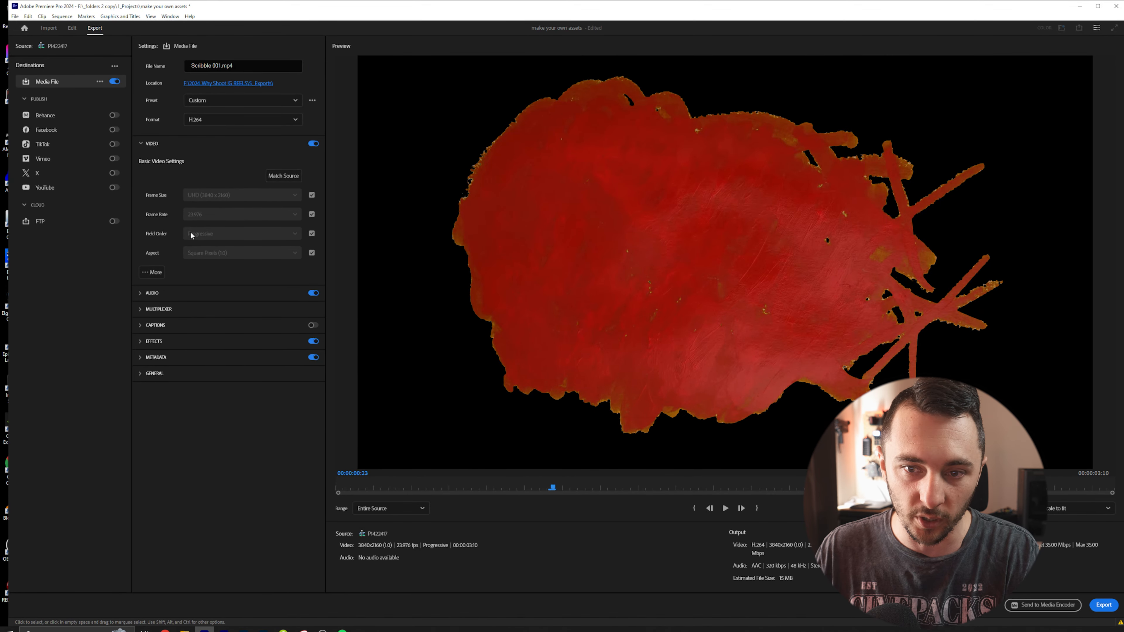
Change the export format to QuickTime and apply the Apple ProRes 4444 preset
{"action": "left_click", "coordinate": [199, 121]}
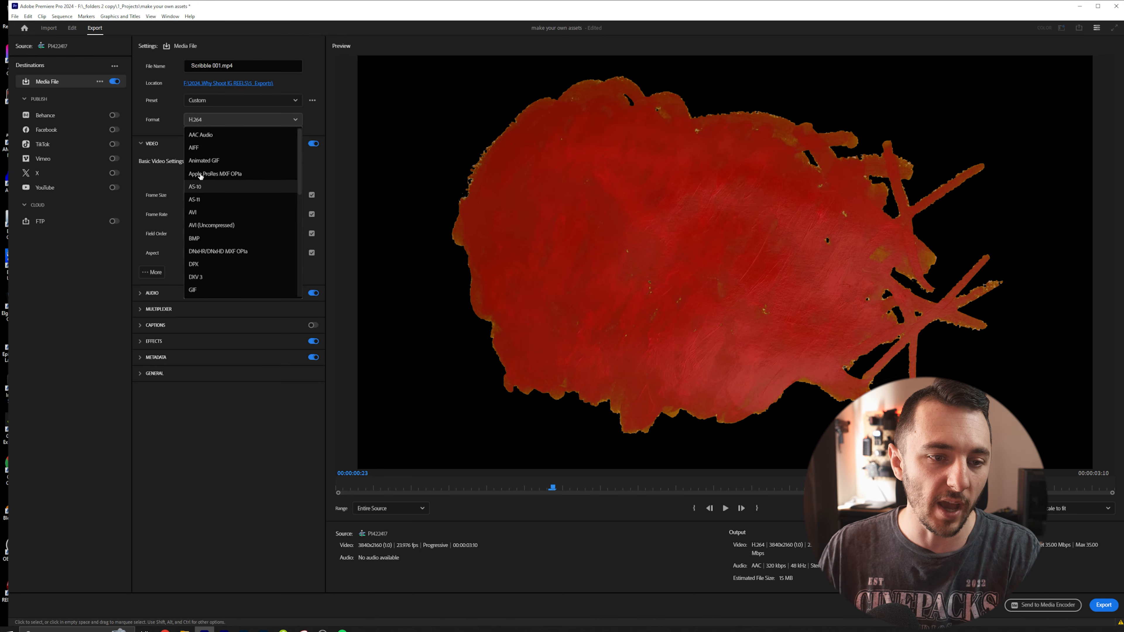
{"action": "scroll", "coordinate": [239, 279], "scroll_direction": "down", "scroll_amount": 5}
{"action": "left_click", "coordinate": [221, 229]}
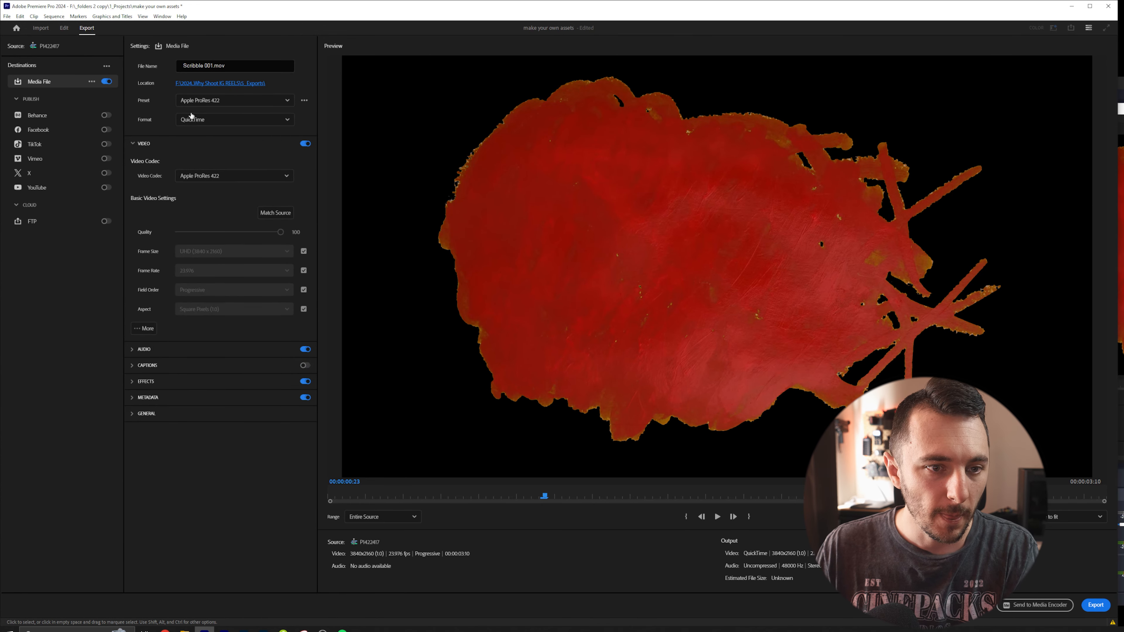
{"action": "left_click", "coordinate": [193, 101]}
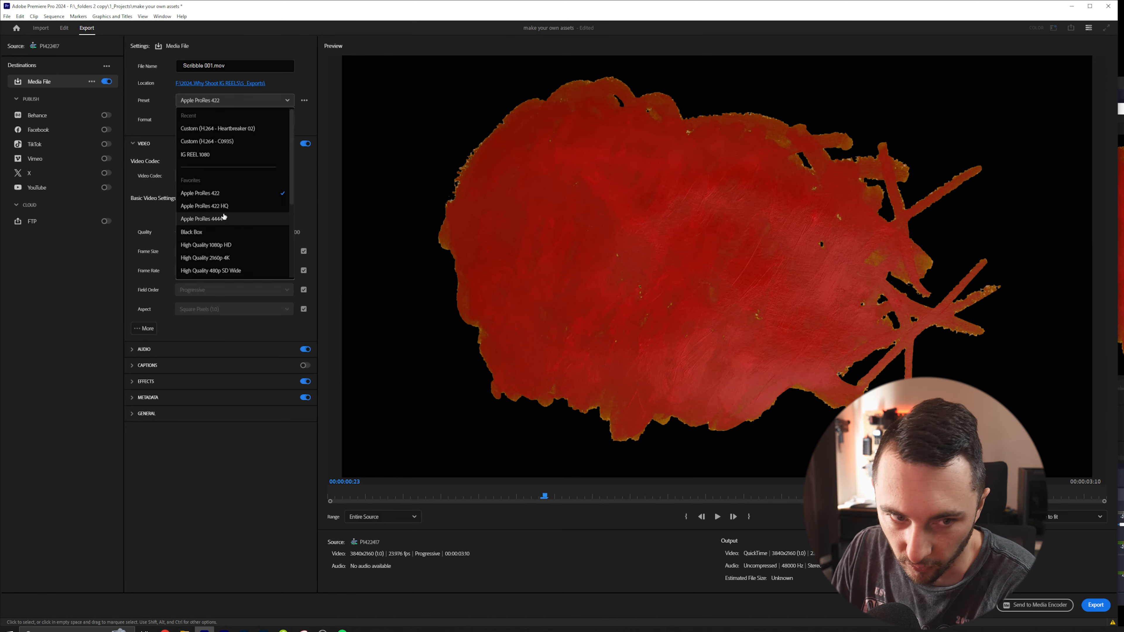
{"action": "left_click", "coordinate": [241, 217]}
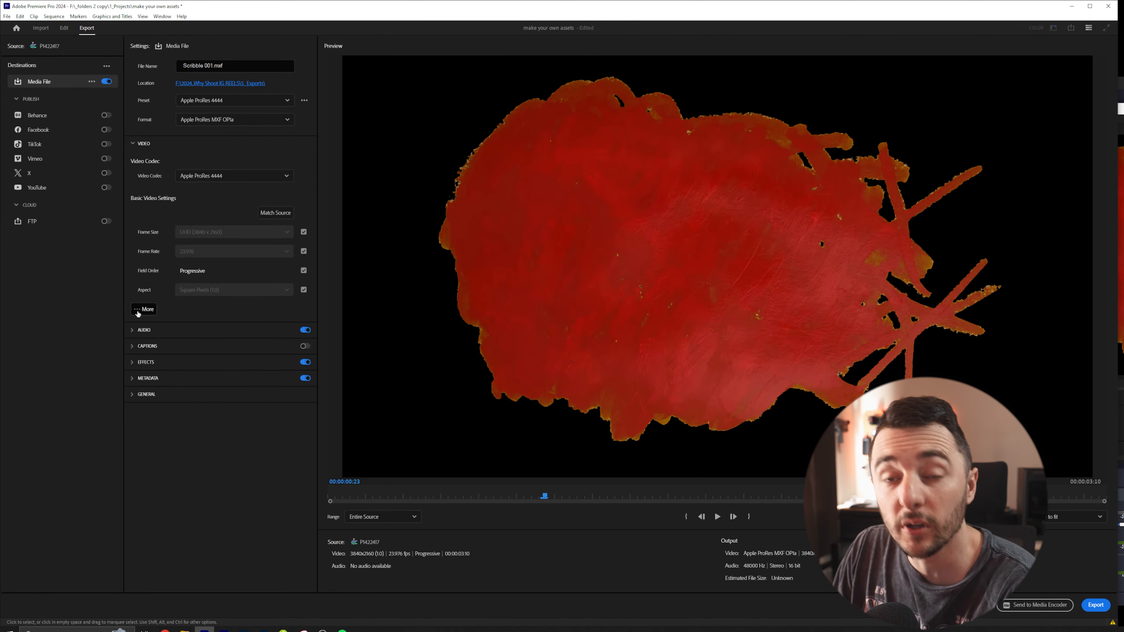
Show the additional video export settings and enable Render at Maximum Depth
{"action": "left_click", "coordinate": [141, 310]}
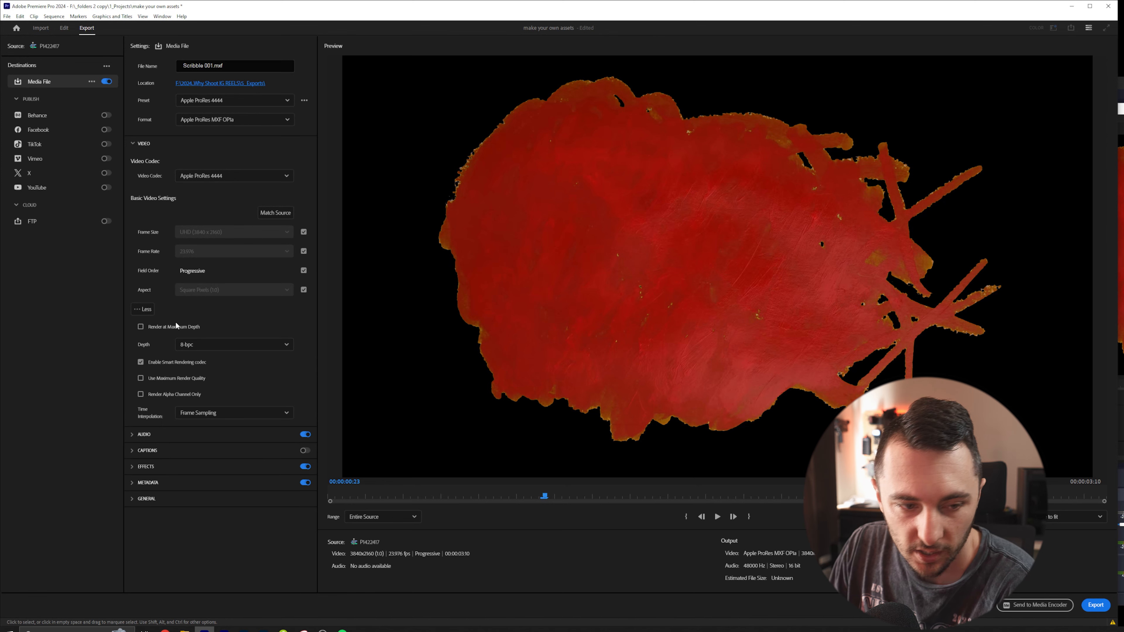
{"action": "left_click", "coordinate": [174, 328]}
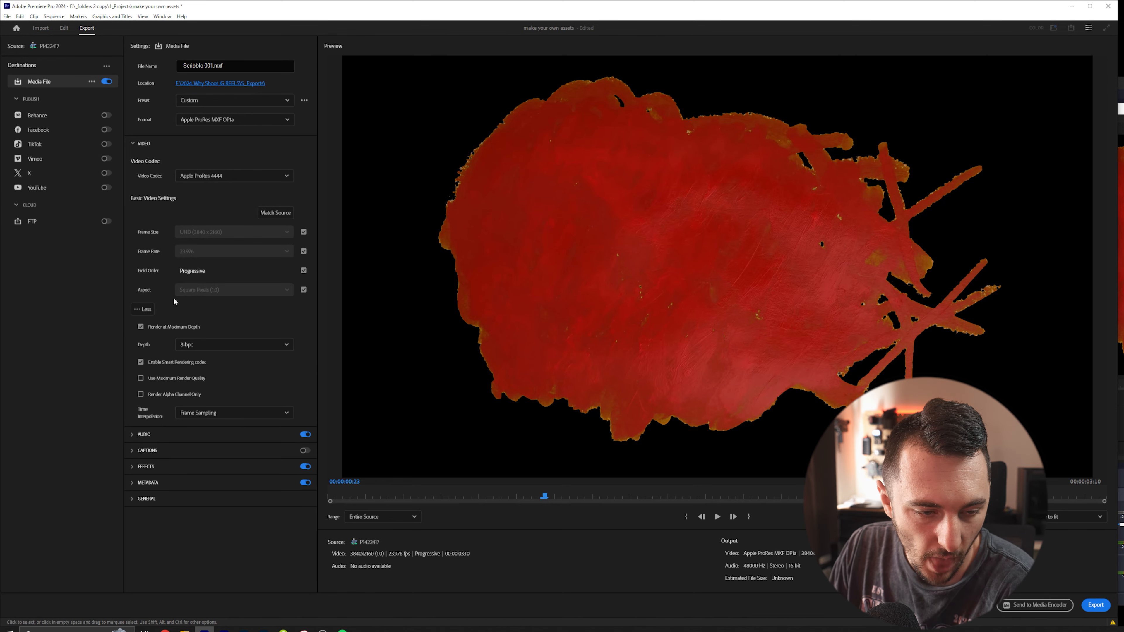
Export the Scribble 001 file with the depth set to 8-bpc + alpha and audio export turned off
{"action": "left_click", "coordinate": [205, 344]}
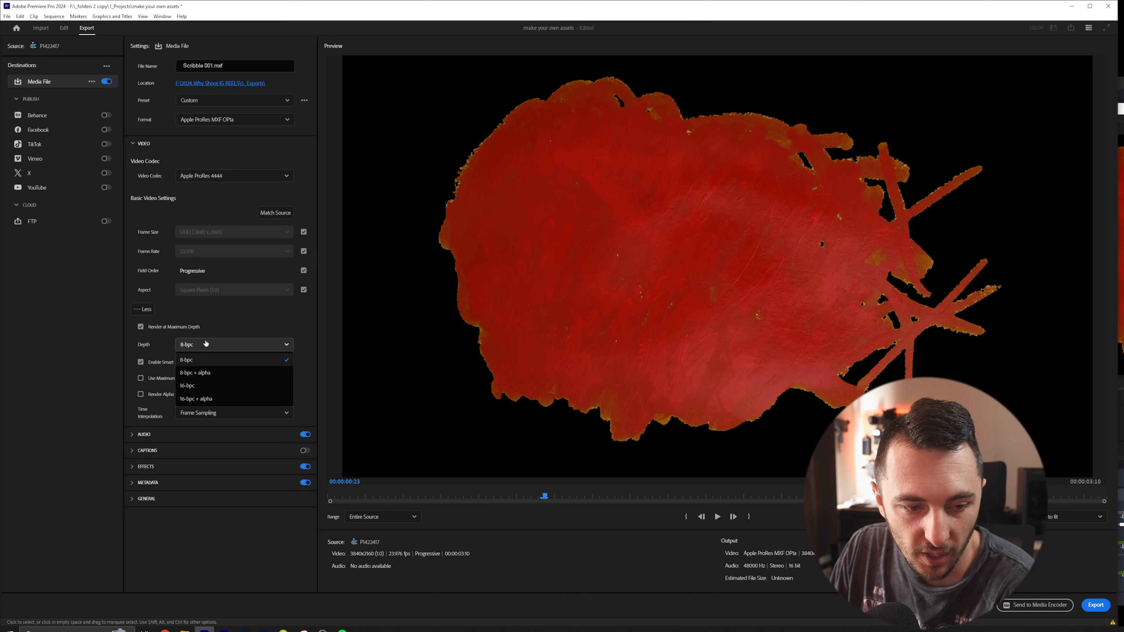
{"action": "left_click", "coordinate": [213, 374]}
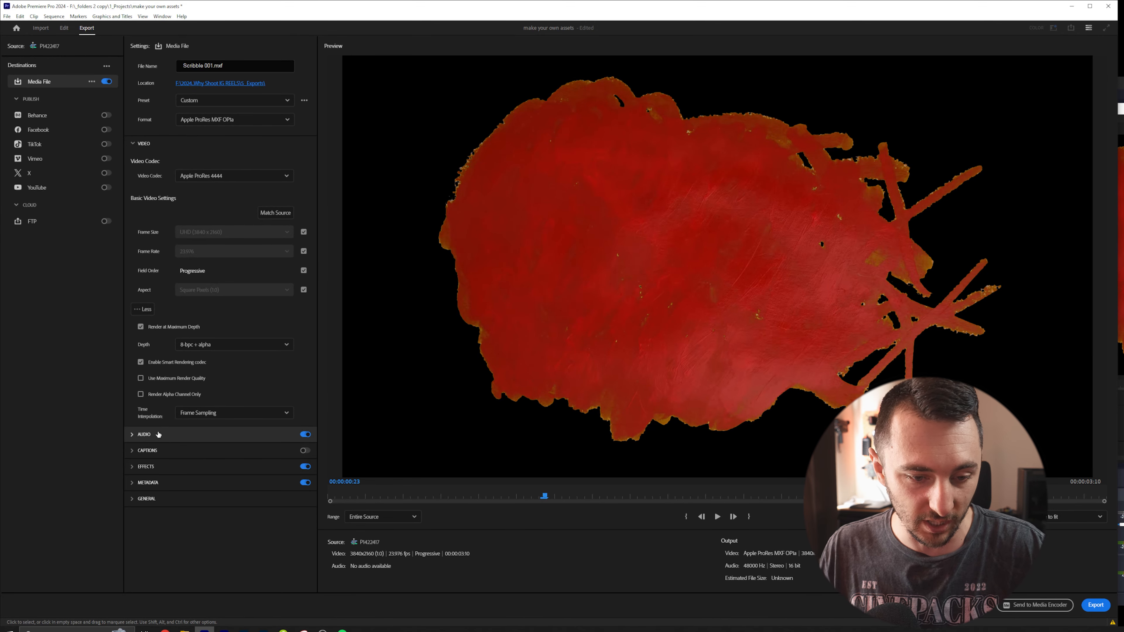
{"action": "left_click", "coordinate": [306, 434]}
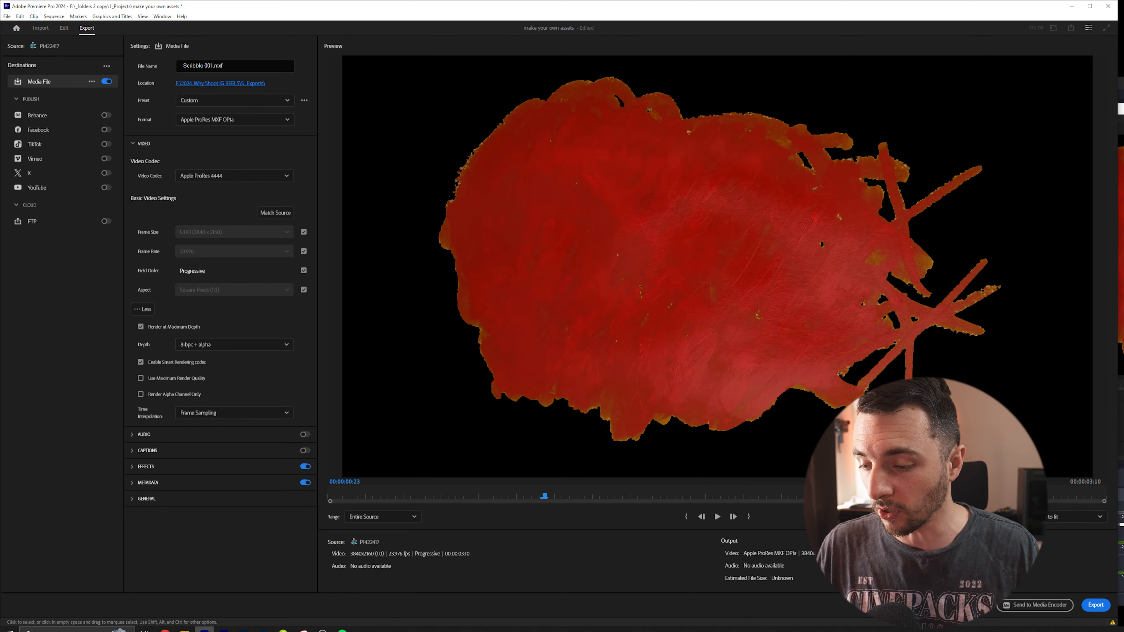
{"action": "left_click", "coordinate": [1095, 606]}
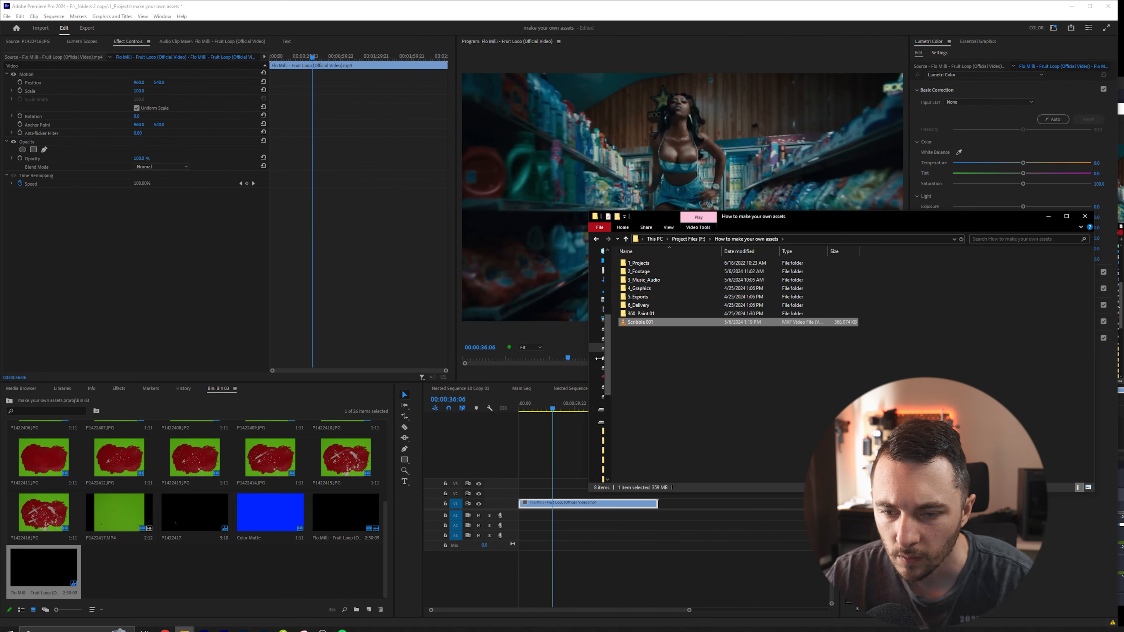
Place the exported Scribble 001 file two tracks above the music video clip at the playhead and preview it
{"action": "scroll", "coordinate": [680, 373], "scroll_direction": "up", "scroll_amount": 5, "text": "ctrl"}
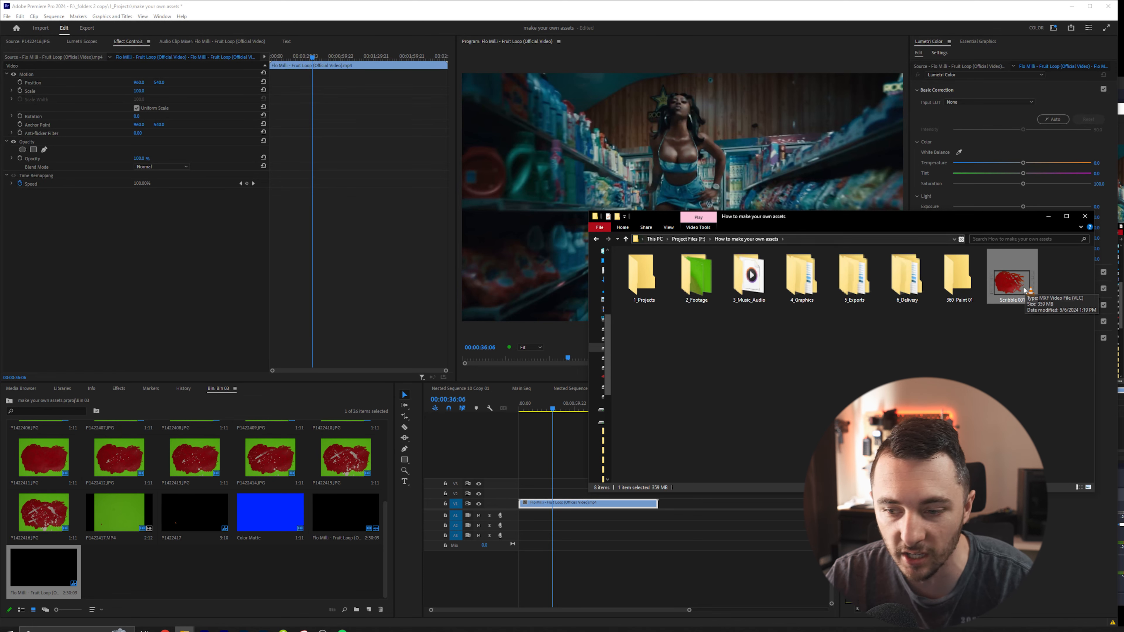
{"action": "mouse_move", "coordinate": [1024, 281]}
{"action": "left_mouse_down"}
{"action": "mouse_move", "coordinate": [542, 498]}
{"action": "mouse_move", "coordinate": [551, 484]}
{"action": "mouse_move", "coordinate": [563, 490]}
{"action": "left_mouse_up"}
{"action": "left_click", "coordinate": [564, 492]}
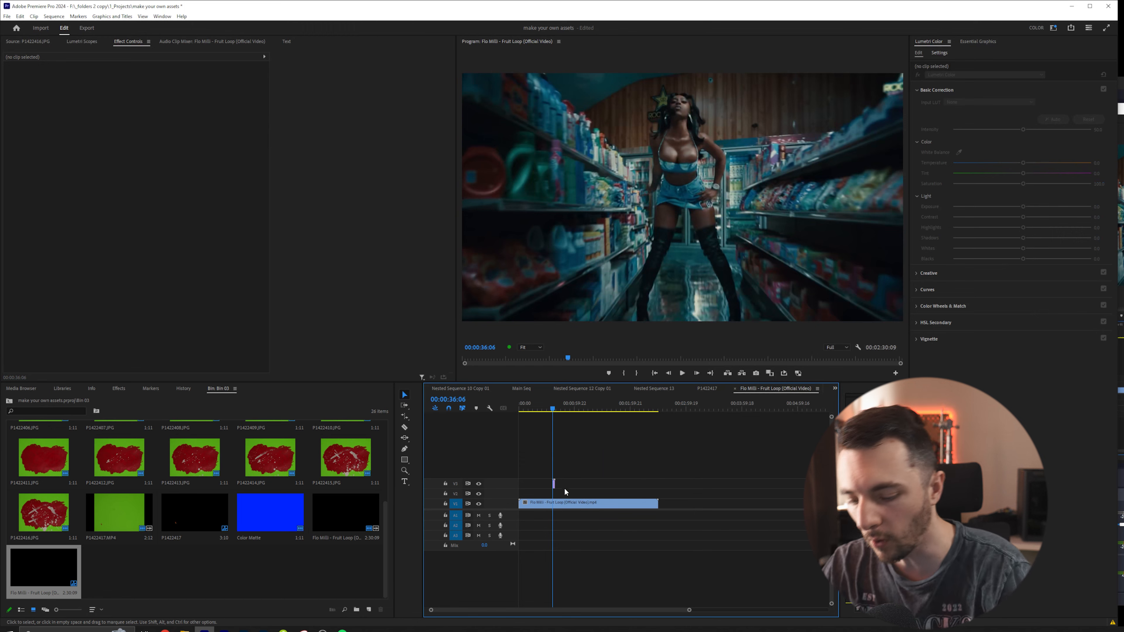
{"action": "key", "text": "equal"}
{"action": "key", "text": "equal"}
{"action": "key", "text": "equal"}
{"action": "key", "text": "space"}
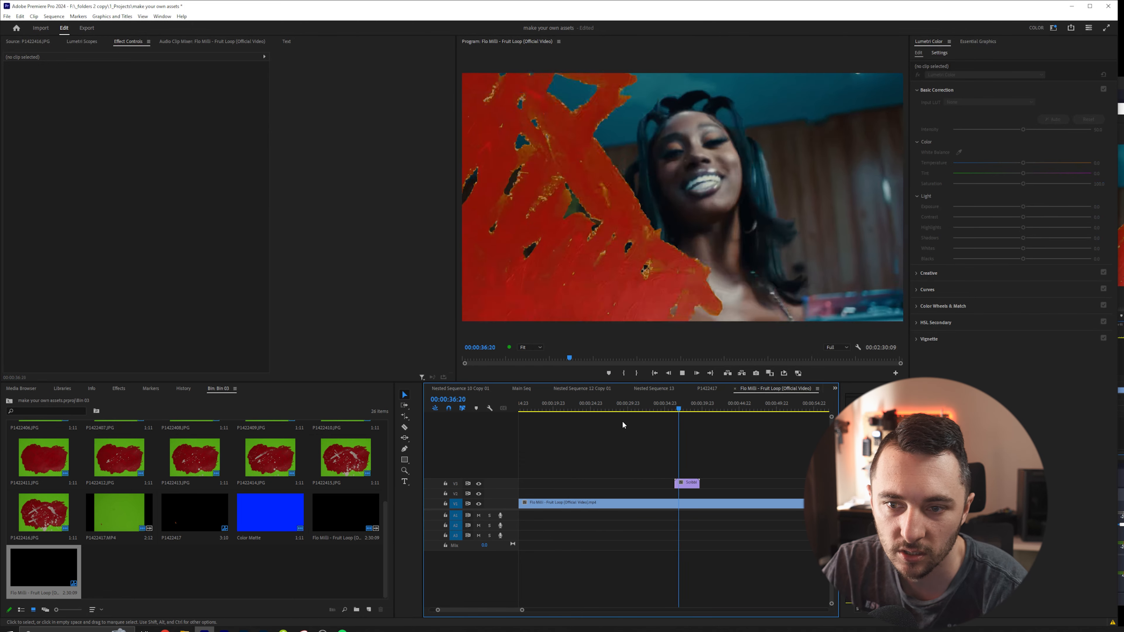
{"action": "key", "text": "space"}
Scale the Scribble 001 clip down to 41 and preview the animation over the music video
{"action": "left_click", "coordinate": [687, 483]}
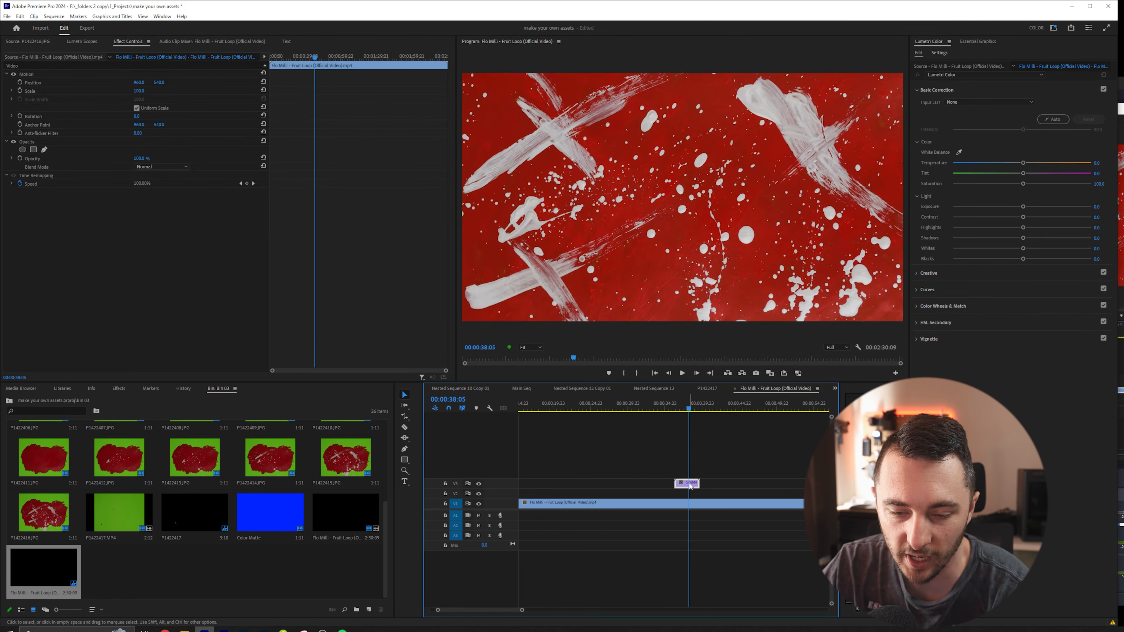
{"action": "left_click_drag", "start_coordinate": [138, 91], "coordinate": [117, 91]}
{"action": "left_click", "coordinate": [668, 404]}
{"action": "key", "text": "space"}
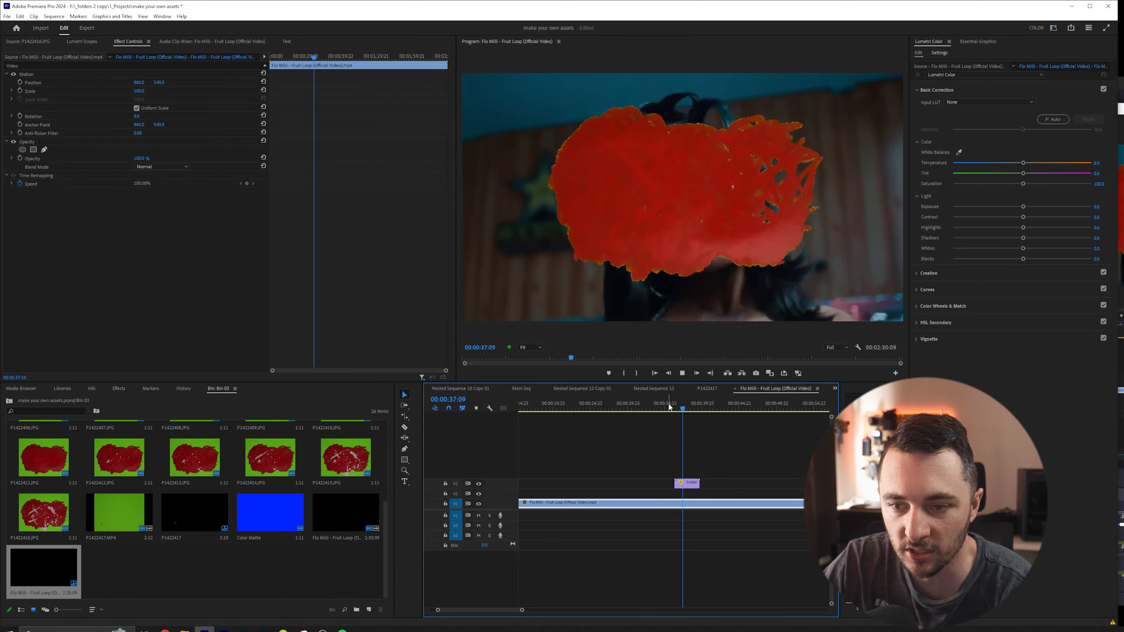
{"action": "key", "text": "space"}
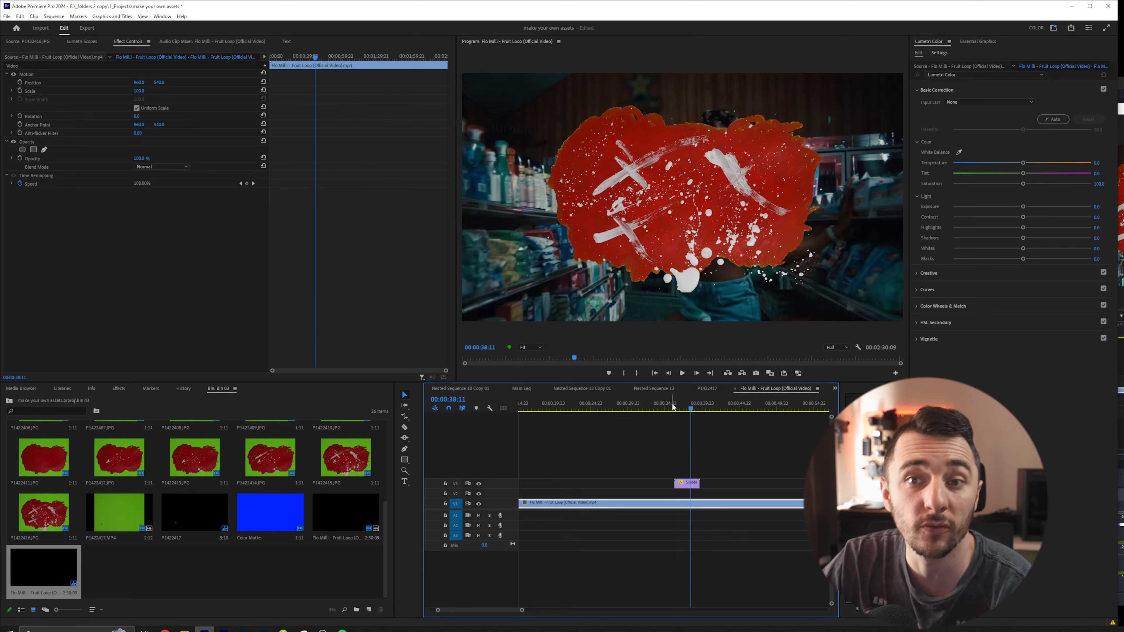
Raise the exposure of the Scribble 001 clip slightly in Lumetri Color
{"action": "left_click", "coordinate": [1052, 208]}
{"action": "left_click", "coordinate": [687, 483]}
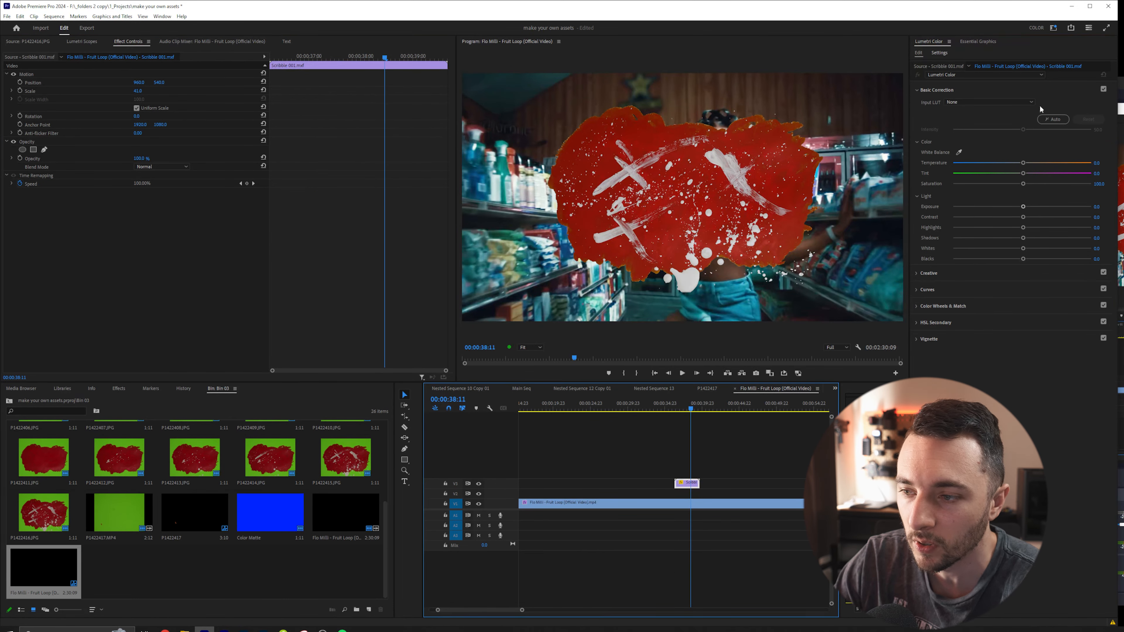
{"action": "mouse_move", "coordinate": [1027, 208]}
{"action": "left_mouse_down"}
{"action": "mouse_move", "coordinate": [1047, 209]}
{"action": "mouse_move", "coordinate": [1029, 209]}
{"action": "left_mouse_up"}
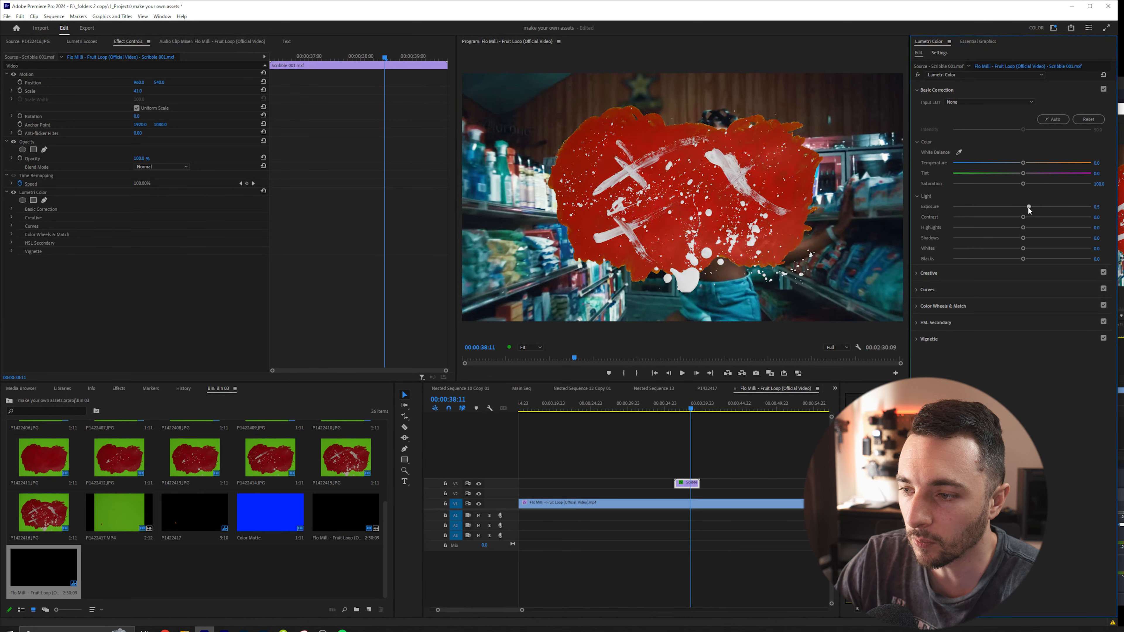
Boost the scribble's red saturation with the Hue vs Sat curve and shift its red to teal with the Hue vs Hue curve
{"action": "left_click", "coordinate": [937, 290]}
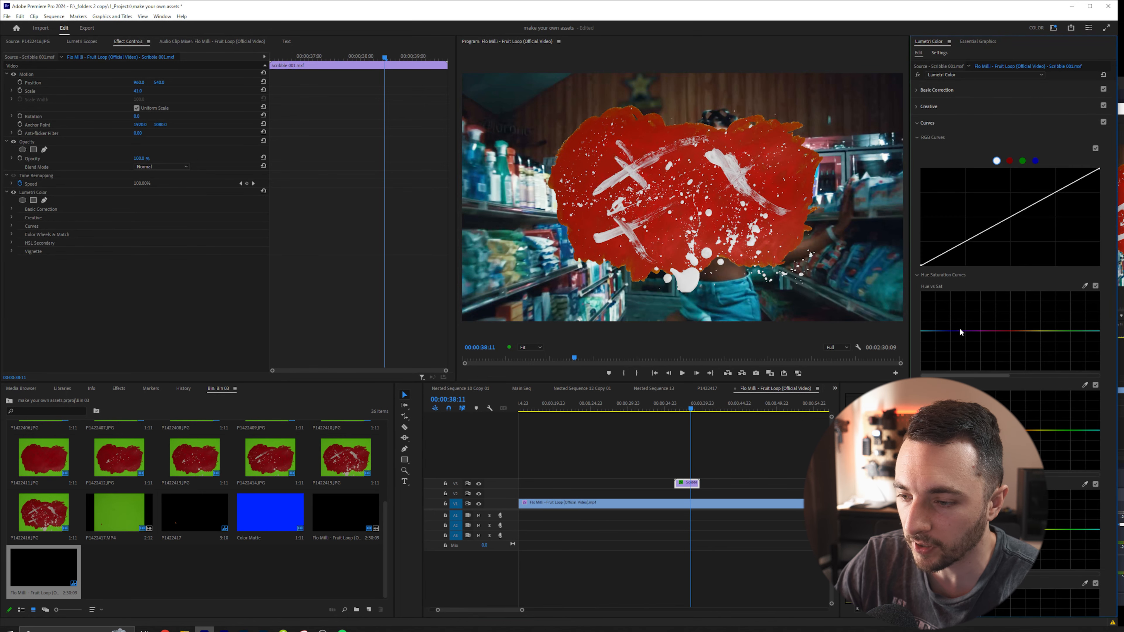
{"action": "left_click_drag", "start_coordinate": [962, 331], "coordinate": [964, 307]}
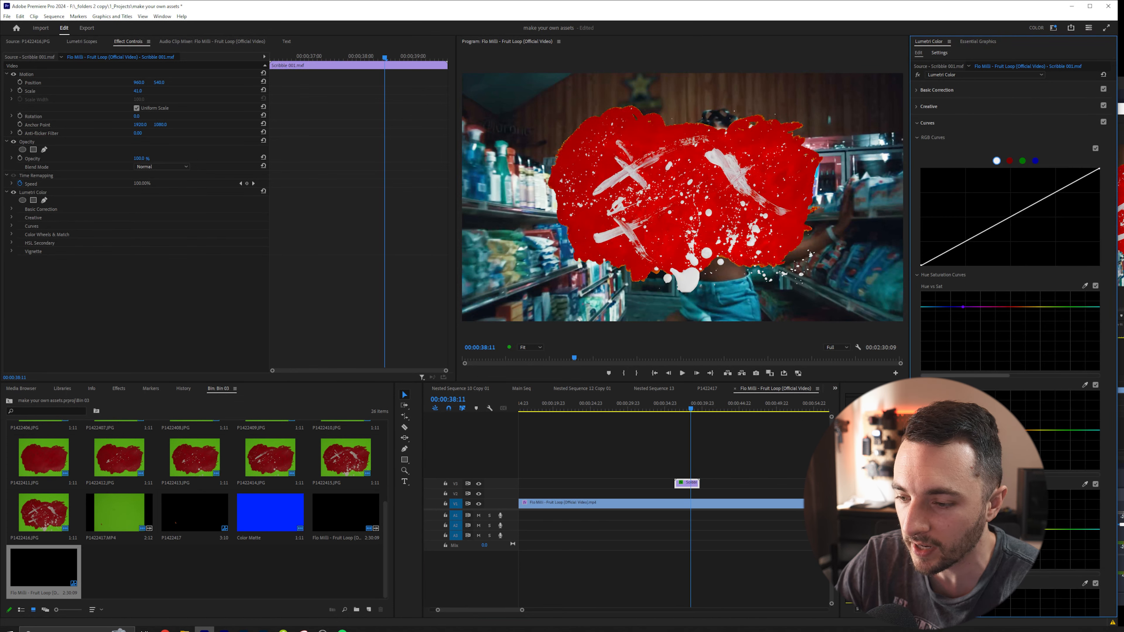
{"action": "mouse_move", "coordinate": [972, 430]}
{"action": "left_mouse_down"}
{"action": "mouse_move", "coordinate": [975, 385]}
{"action": "mouse_move", "coordinate": [974, 470]}
{"action": "left_mouse_up"}
{"action": "key", "text": "space"}
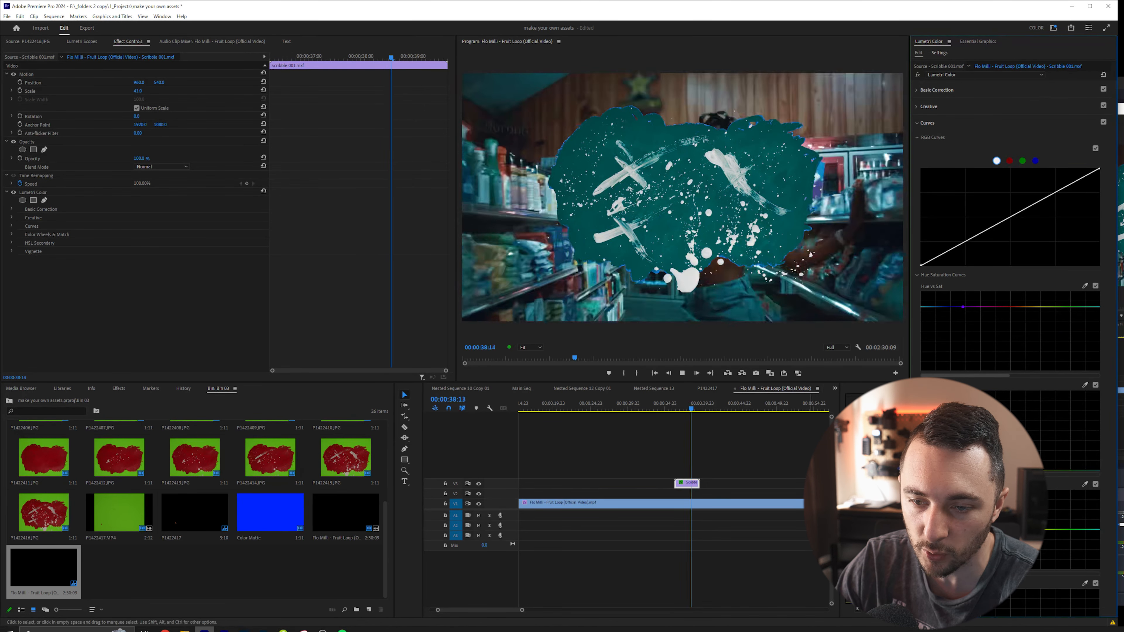
{"action": "key", "text": "space"}
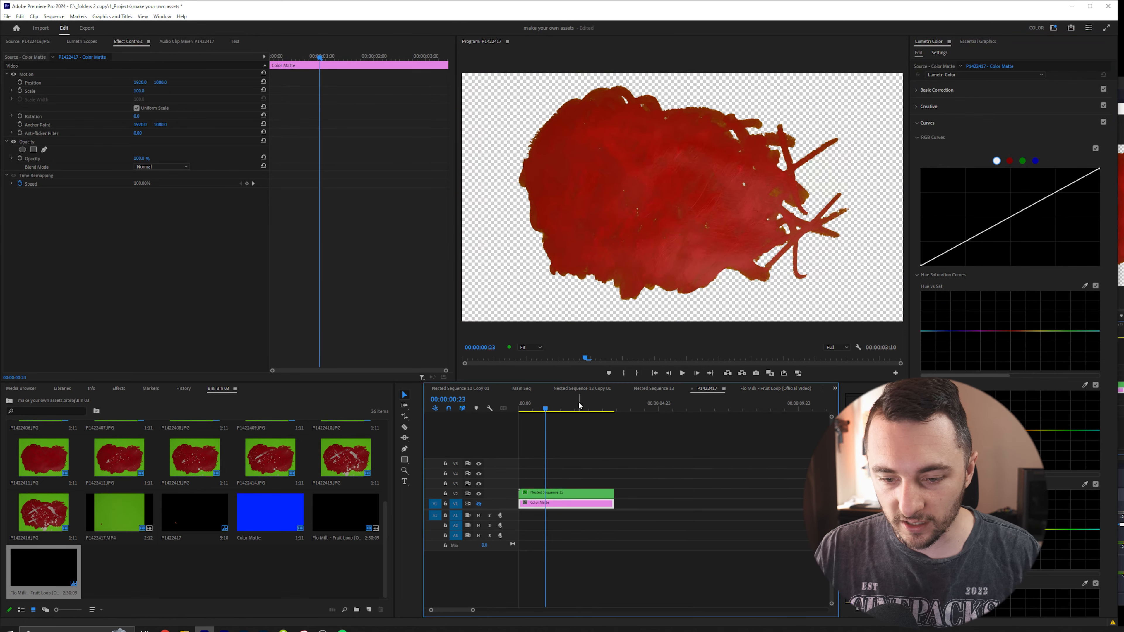
Play the paint animation from the start of the P1422417 sequence
{"action": "left_click_drag", "start_coordinate": [580, 404], "coordinate": [496, 413]}
{"action": "key", "text": "space"}
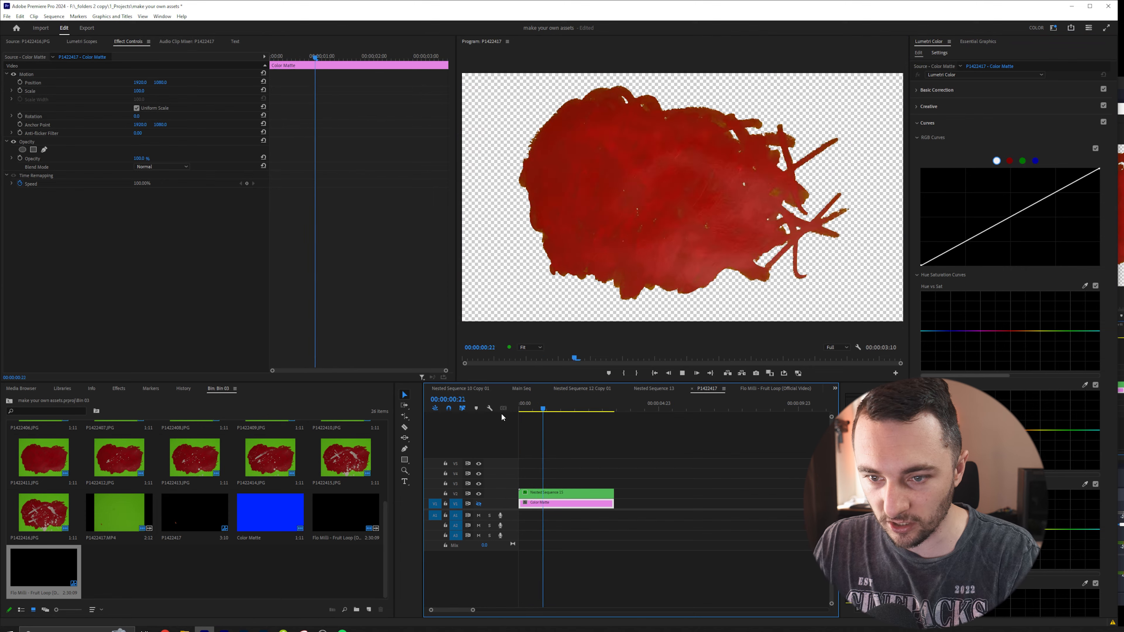
{"action": "key", "text": "space"}
Scale the original nested scribble clip up to 214 and discard its copy on the track above
{"action": "left_click_drag", "start_coordinate": [545, 495], "coordinate": [606, 484]}
{"action": "left_click_drag", "start_coordinate": [138, 90], "coordinate": [187, 91]}
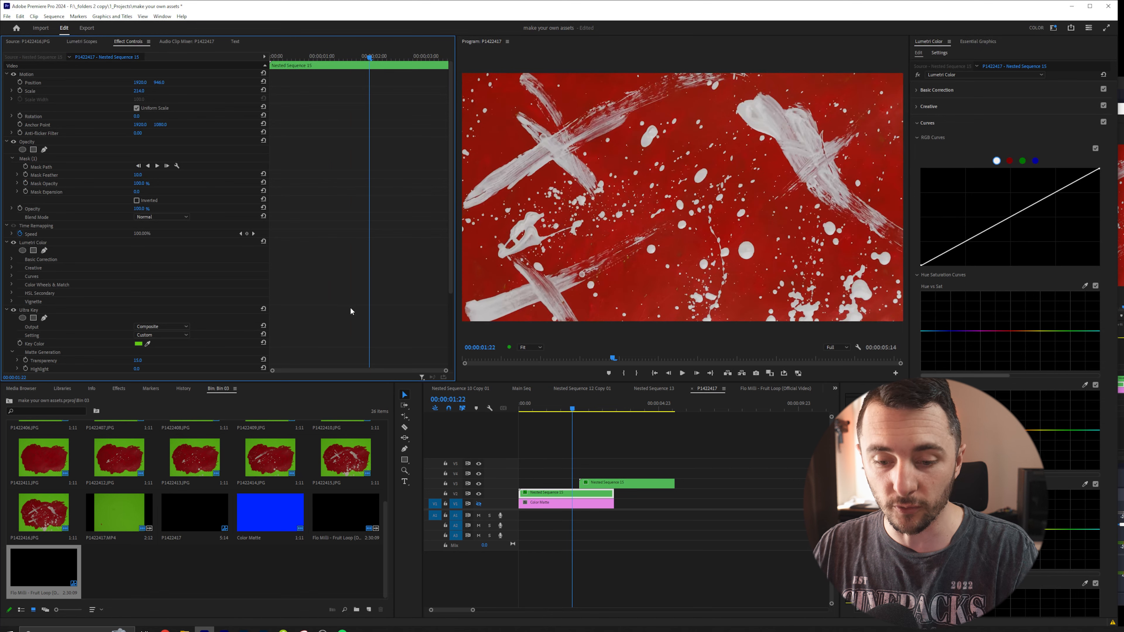
{"action": "left_click", "coordinate": [591, 486]}
{"action": "key", "text": "Delete"}
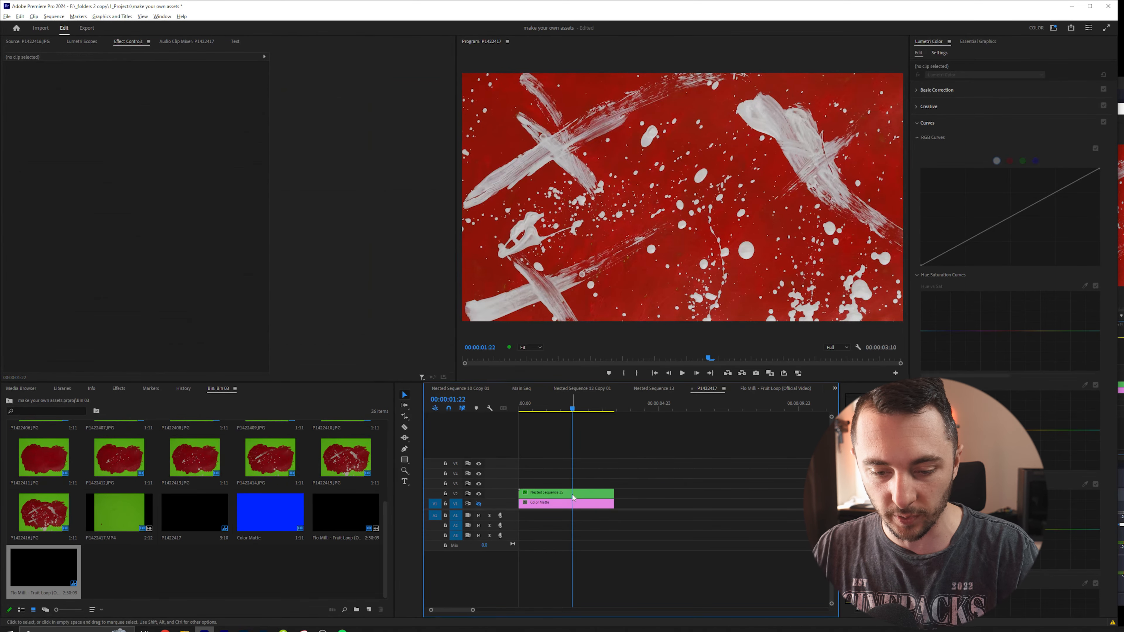
Duplicate the scaled nested clip onto the track above, overlapping the original, and reverse the copy's speed
{"action": "left_click_drag", "start_coordinate": [574, 494], "coordinate": [613, 483], "text": "alt"}
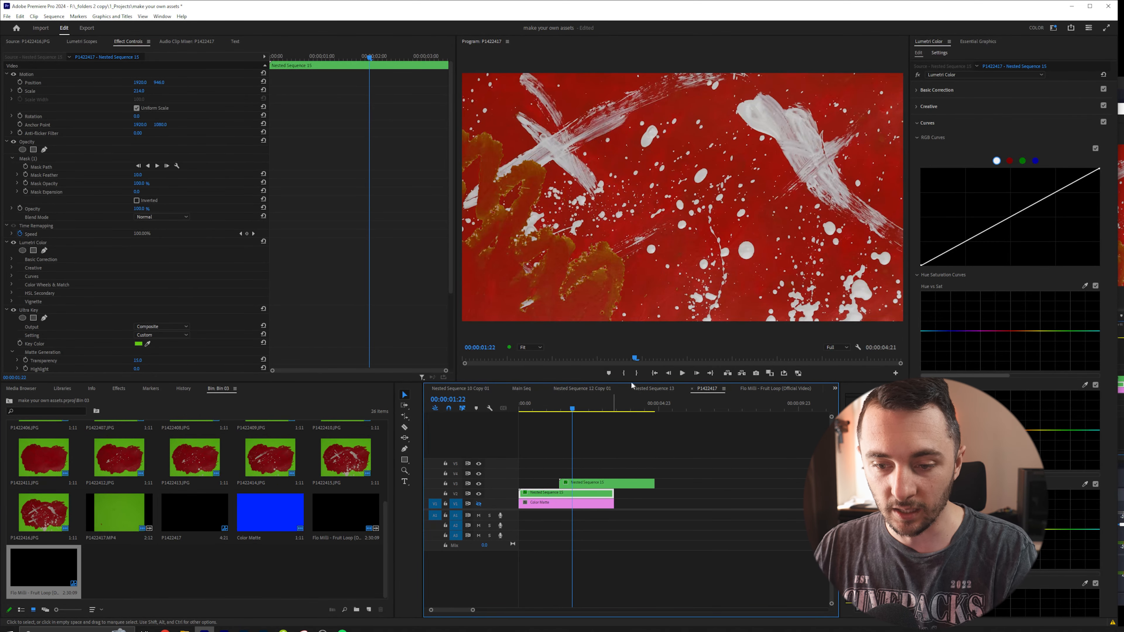
{"action": "right_click", "coordinate": [613, 484]}
{"action": "left_click", "coordinate": [642, 315]}
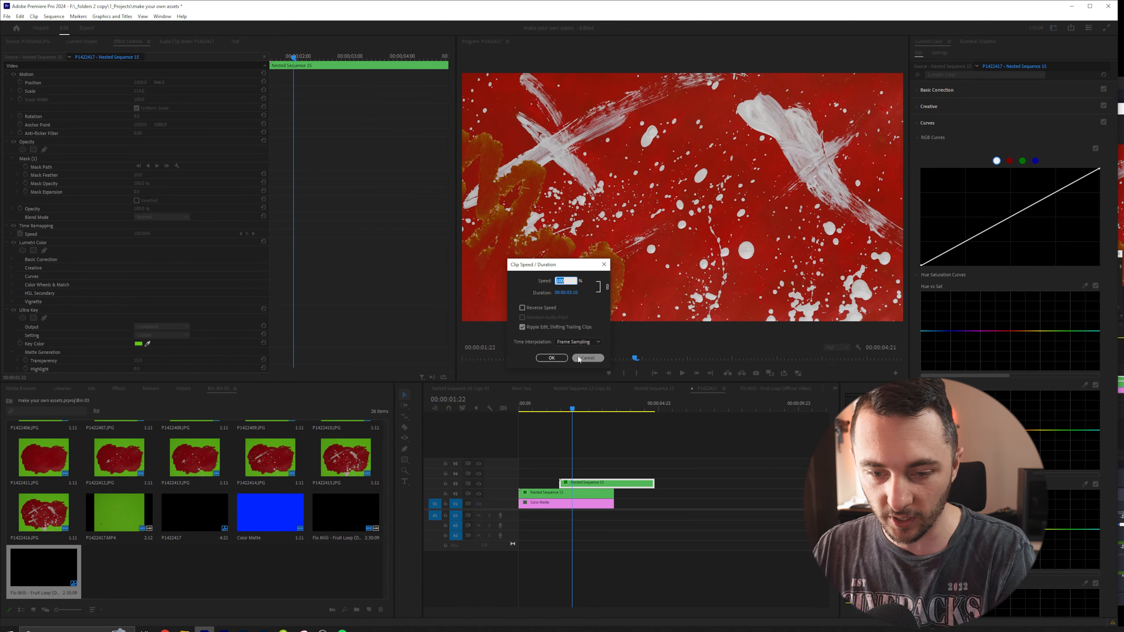
{"action": "left_click", "coordinate": [543, 309]}
{"action": "left_click", "coordinate": [549, 357]}
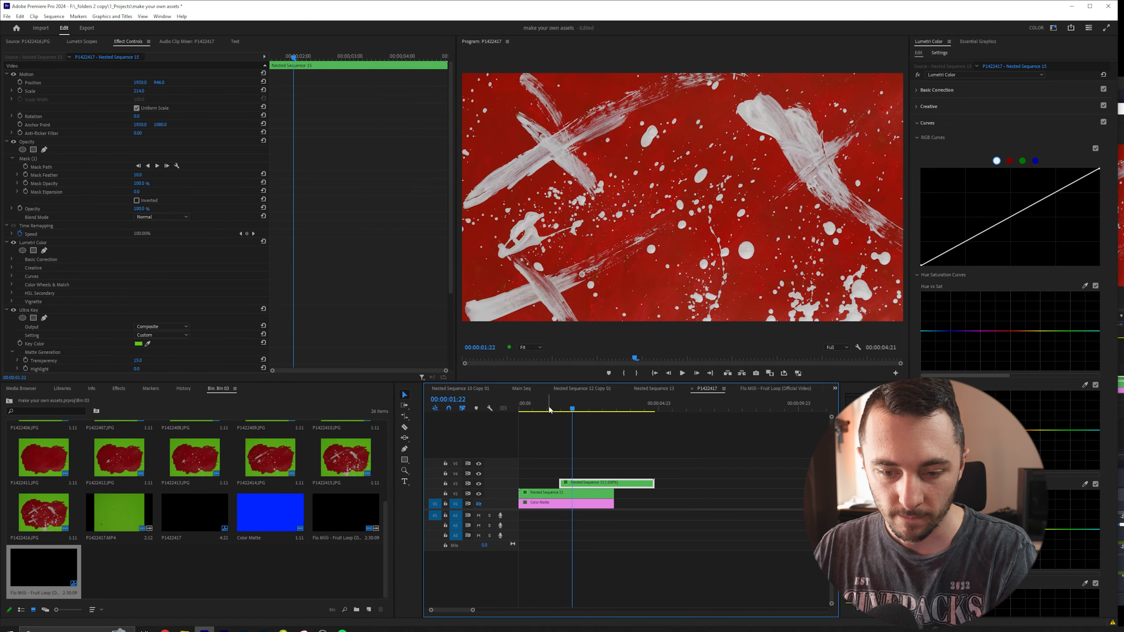
{"action": "key", "text": "space"}
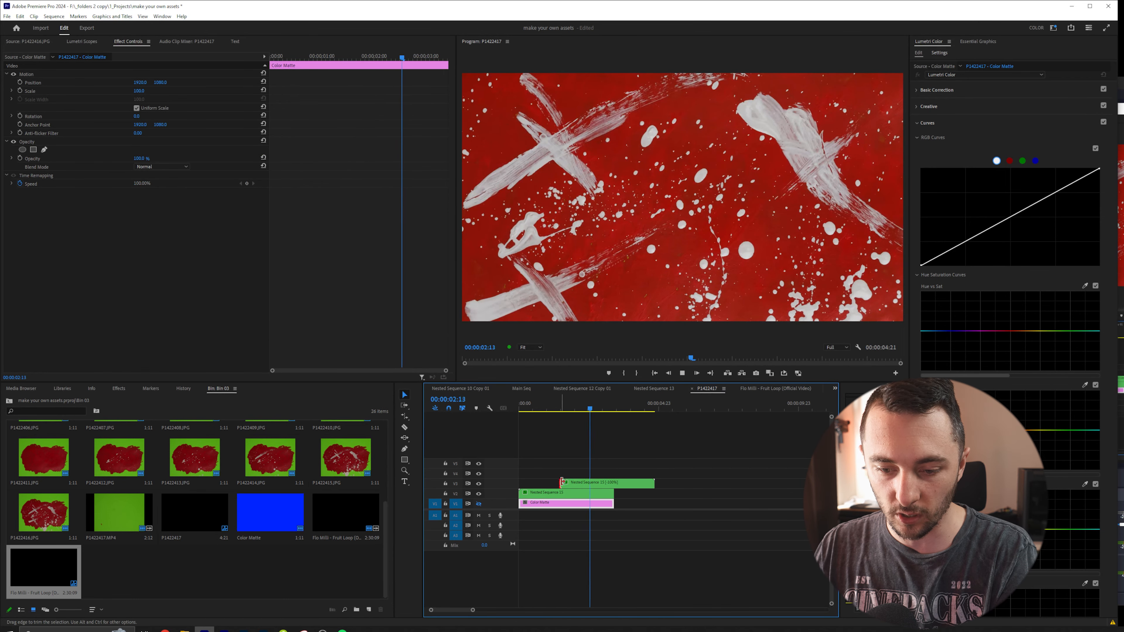
Trim the start of the reversed scribble clip and preview how it overlaps the original
{"action": "left_click_drag", "start_coordinate": [561, 482], "coordinate": [609, 483]}
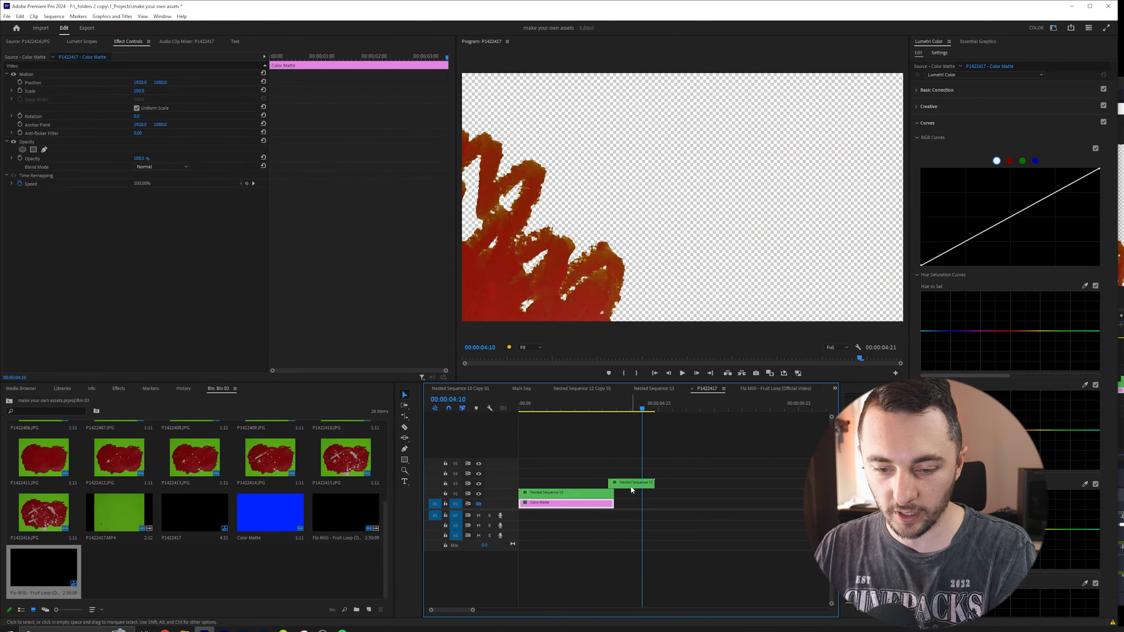
{"action": "key", "text": "ctrl+z"}
{"action": "key", "text": "space"}
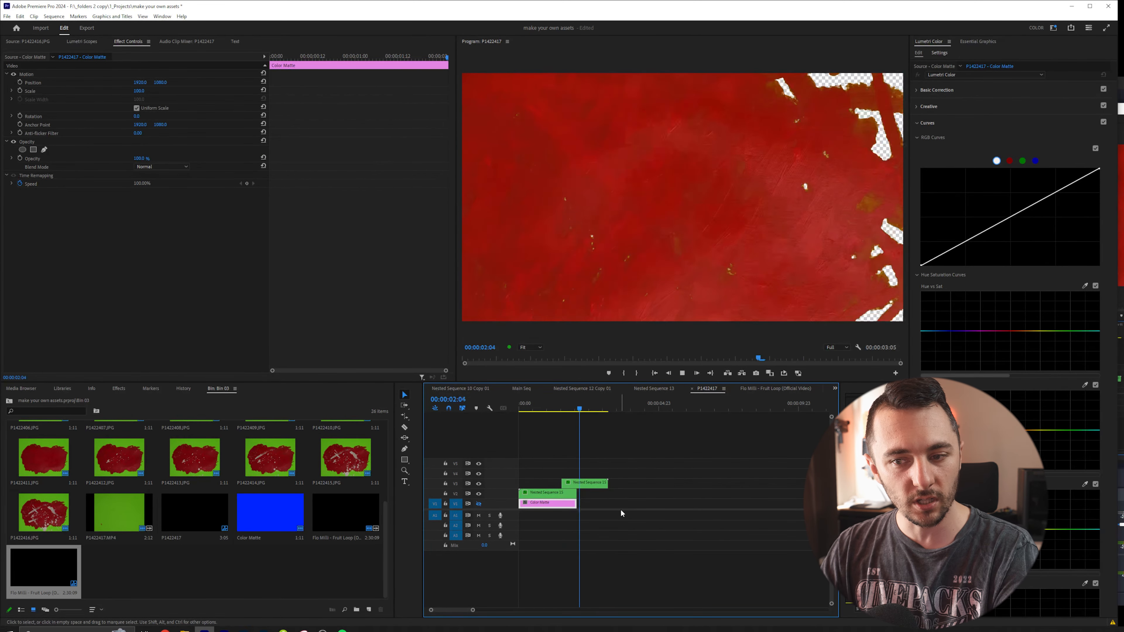
{"action": "key", "text": "space"}
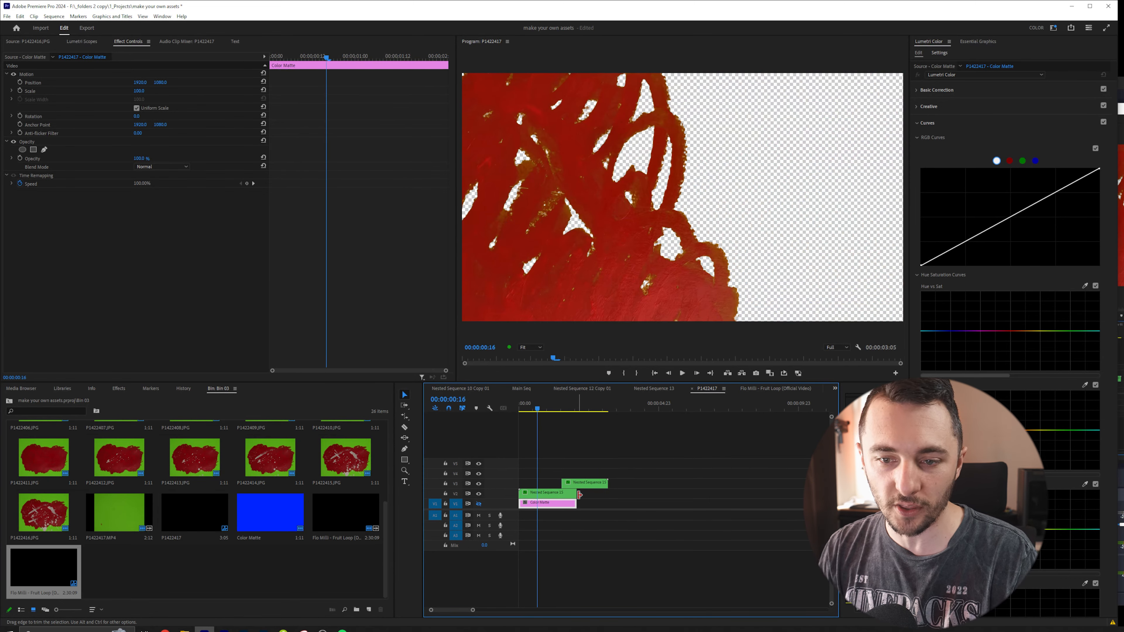
Split the original nested clip at 00:00:01:04, where paint fills the frame, and delete its remainder and the reversed copy above
{"action": "key", "text": "Right"}
{"action": "key", "text": "Right"}
{"action": "key", "text": "Right"}
{"action": "key", "text": "Right"}
{"action": "key", "text": "Right"}
{"action": "key", "text": "Right"}
{"action": "key", "text": "Right"}
{"action": "key", "text": "Right"}
{"action": "key", "text": "Right"}
{"action": "key", "text": "Right"}
{"action": "key", "text": "Right"}
{"action": "key", "text": "Right"}
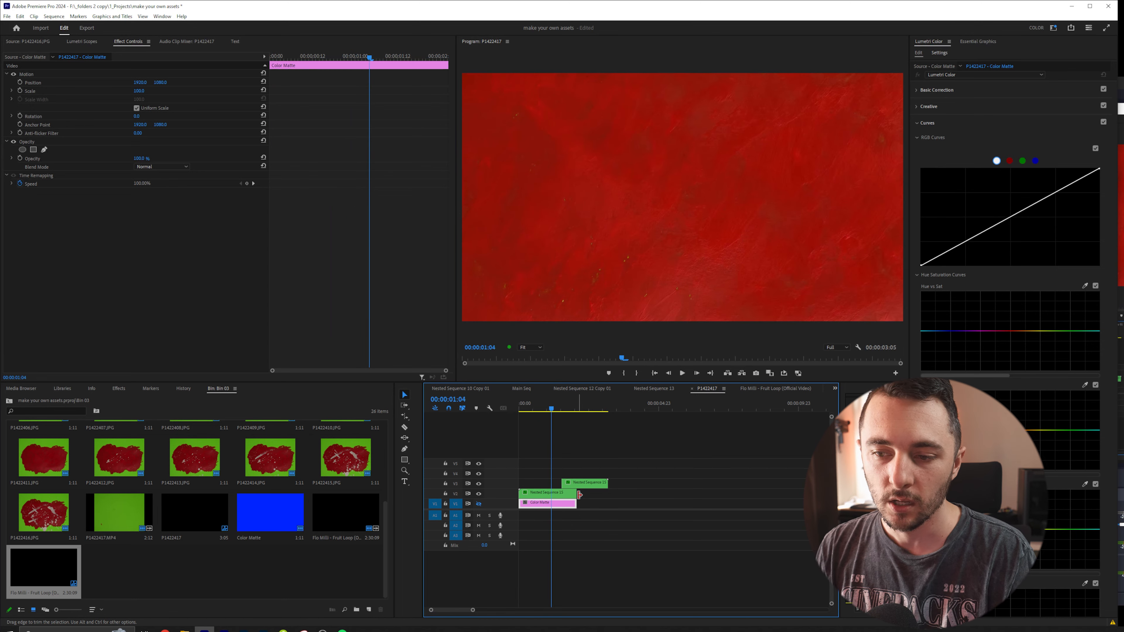
{"action": "key", "text": "Right"}
{"action": "key", "text": "Left"}
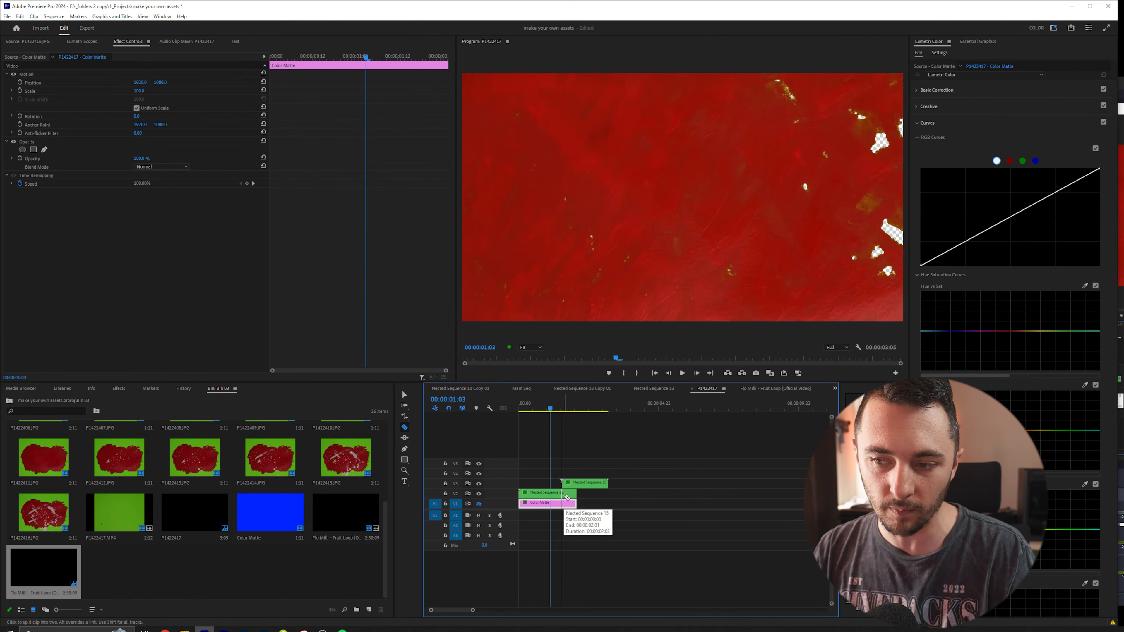
{"action": "left_click", "coordinate": [553, 494]}
{"action": "key", "text": "v"}
{"action": "left_click", "coordinate": [565, 495]}
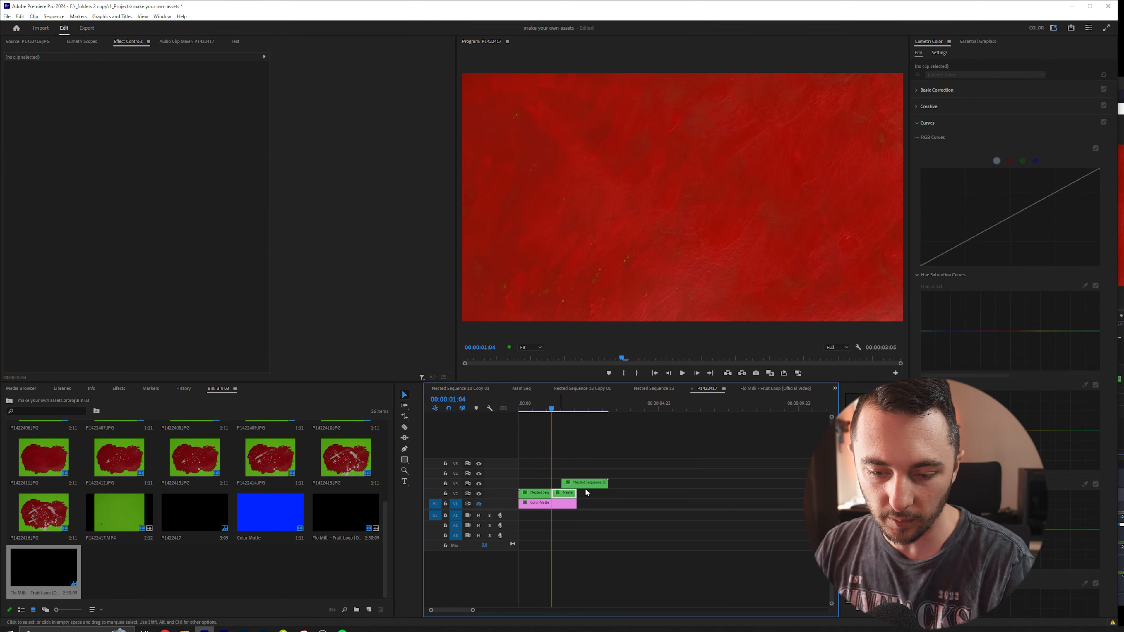
{"action": "key", "text": "Delete"}
{"action": "left_click", "coordinate": [589, 486]}
{"action": "key", "text": "Delete"}
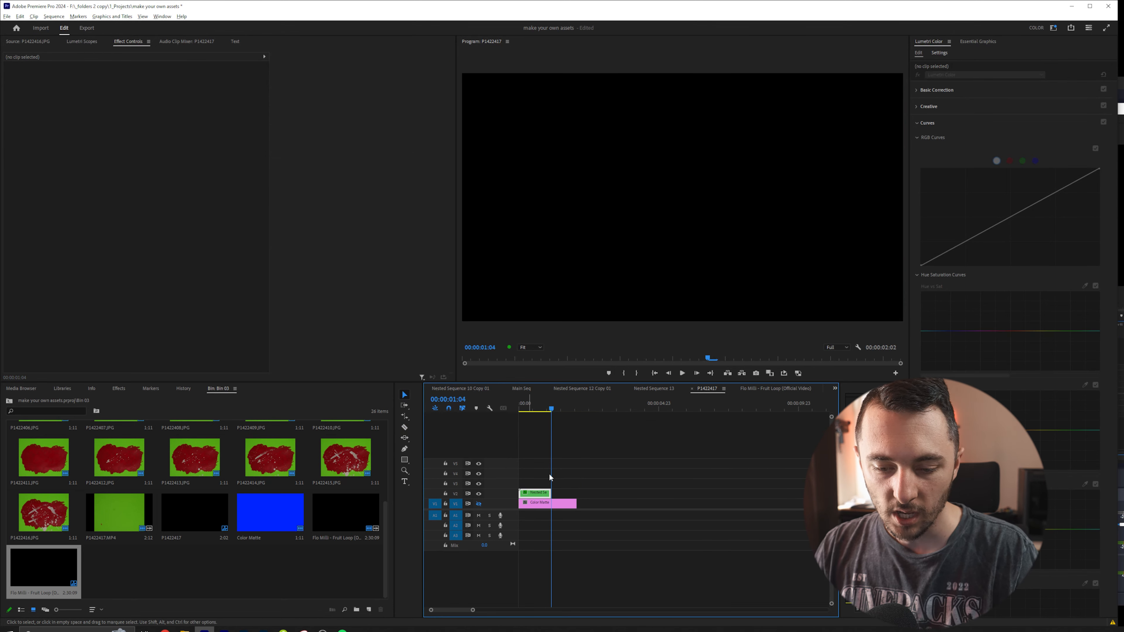
Duplicate the shortened nested clip onto the track above, starting where the original ends, and reverse the copy's speed
{"action": "key", "text": "ctrl+z"}
{"action": "left_click_drag", "start_coordinate": [575, 485], "coordinate": [563, 489]}
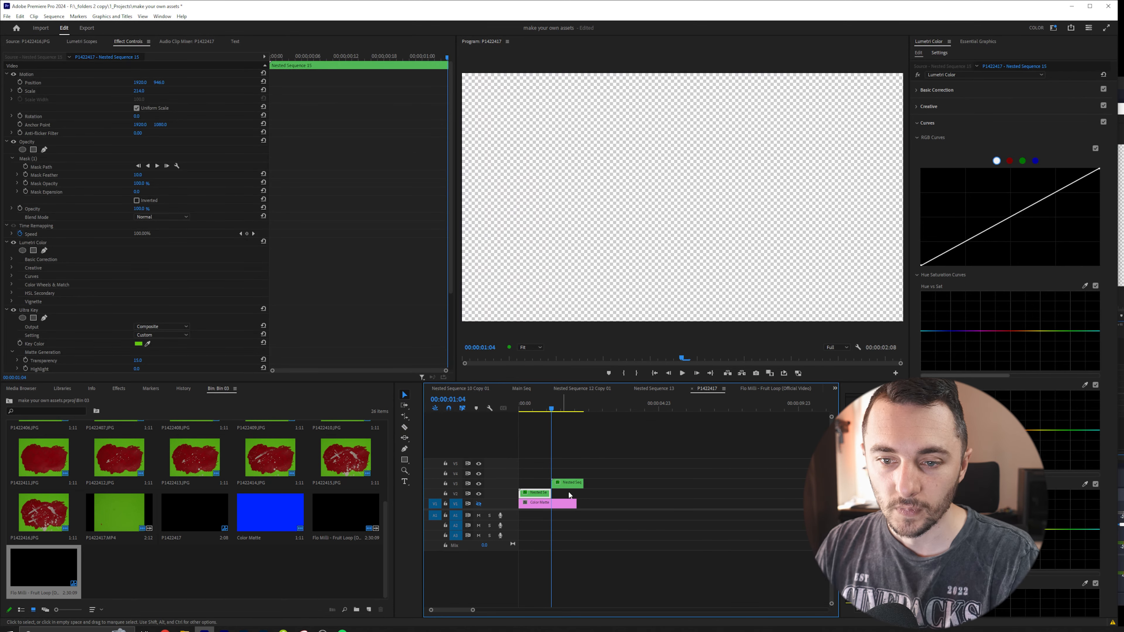
{"action": "right_click", "coordinate": [564, 485]}
{"action": "left_click", "coordinate": [654, 324]}
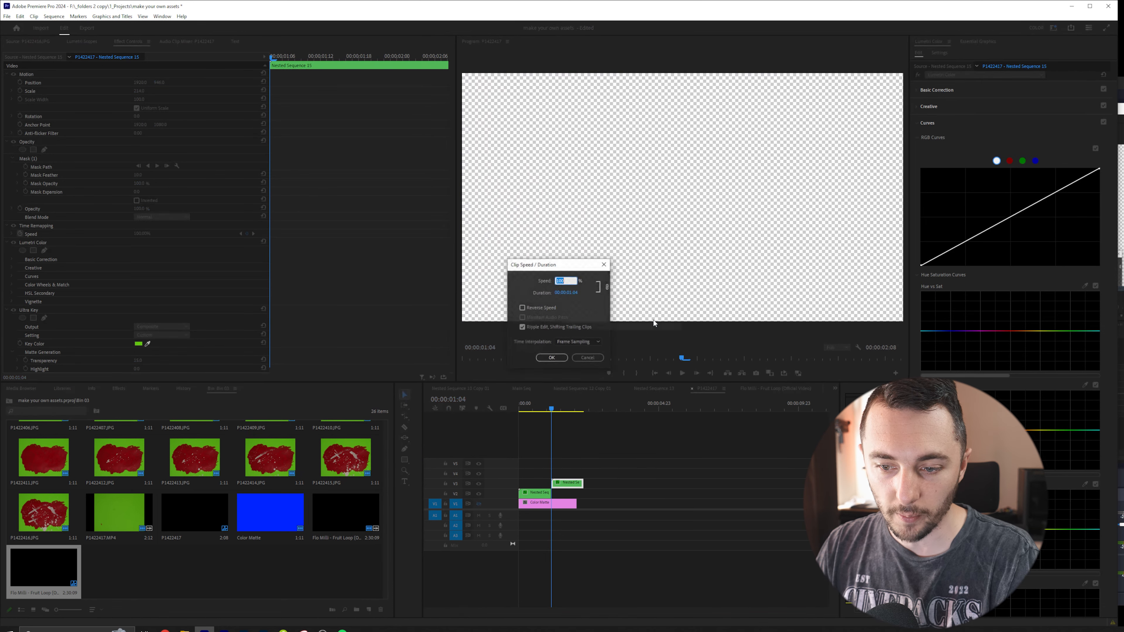
{"action": "left_click", "coordinate": [523, 308]}
{"action": "left_click", "coordinate": [552, 358]}
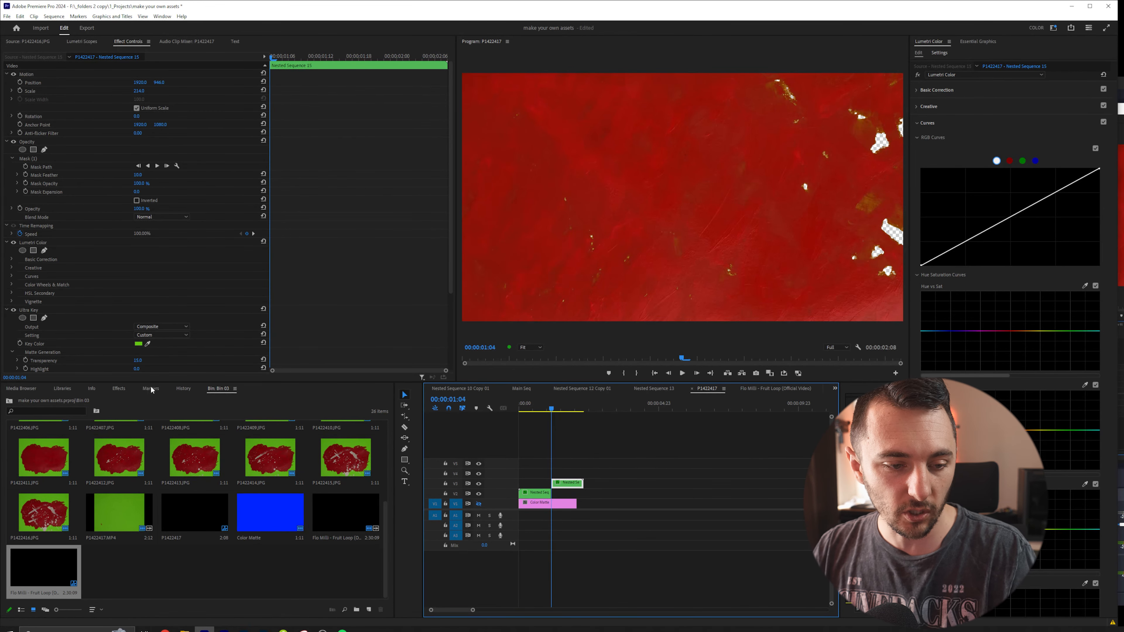
Find the Horizontal Flip effect, apply it to the reversed nested clip, and preview the transition from the start
{"action": "left_click", "coordinate": [121, 388]}
{"action": "double_click", "coordinate": [35, 399]}
{"action": "type", "text": "fil"}
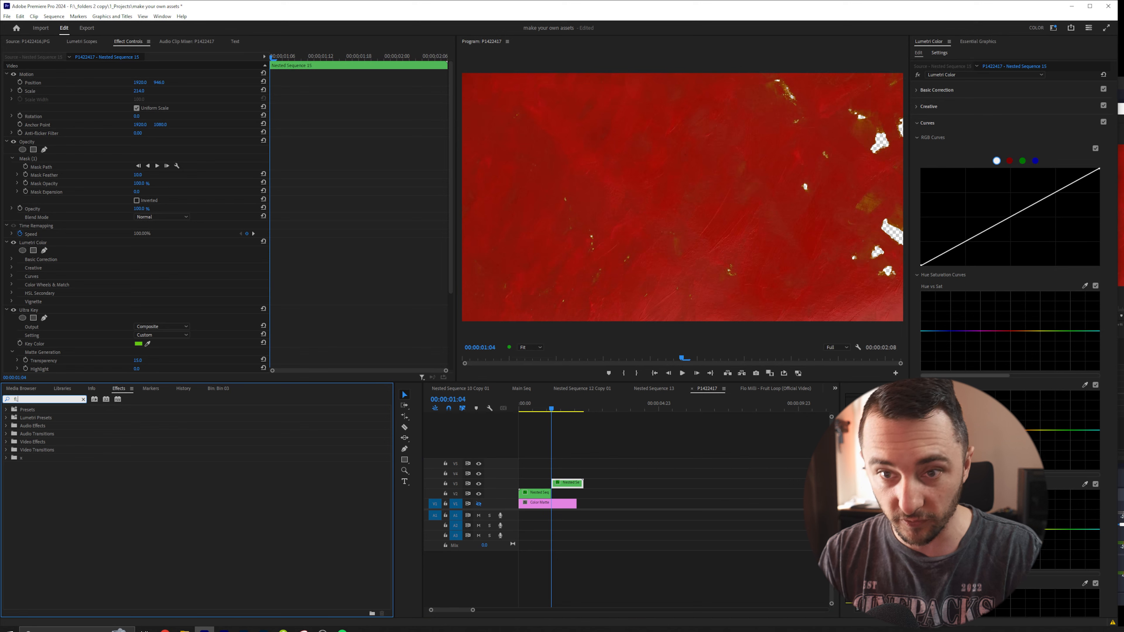
{"action": "type", "text": "p"}
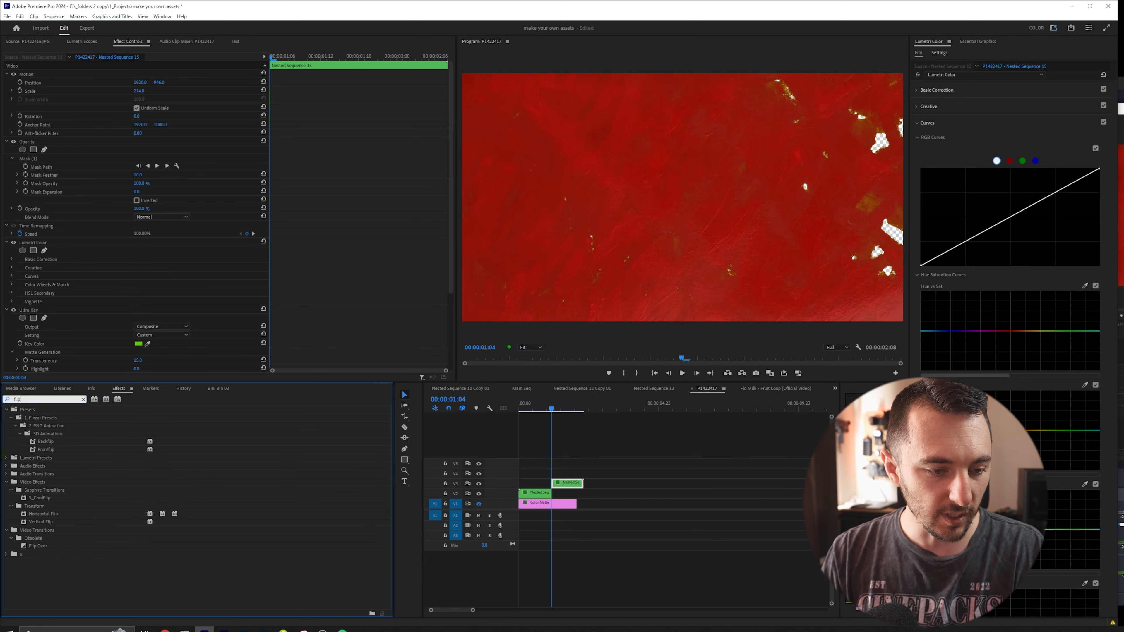
{"action": "left_click_drag", "start_coordinate": [50, 514], "coordinate": [574, 489]}
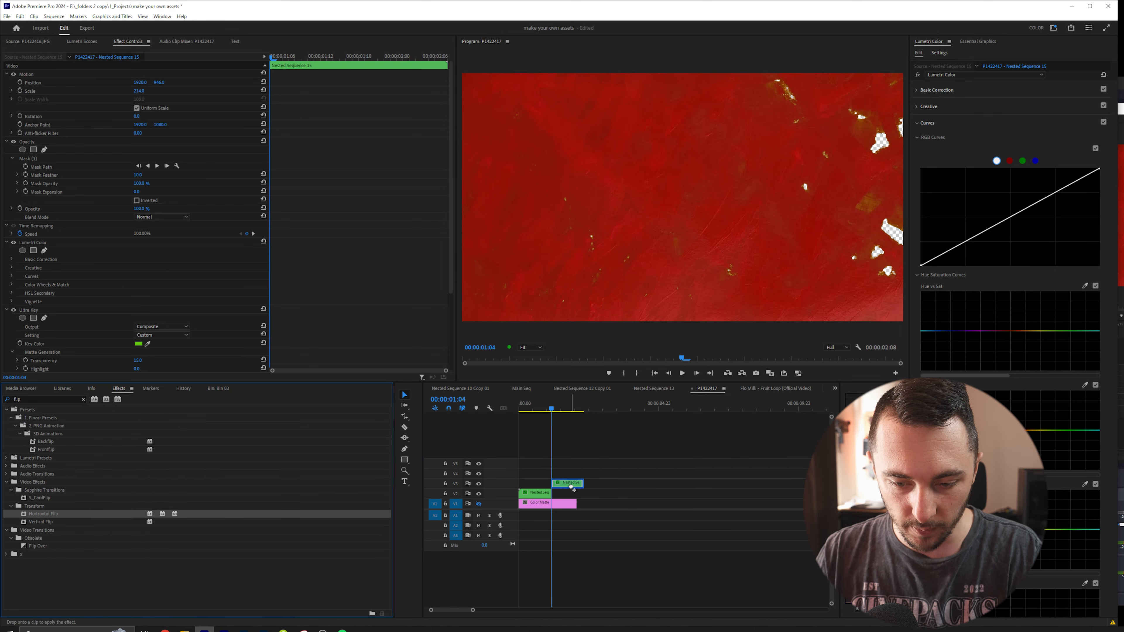
{"action": "left_click_drag", "start_coordinate": [549, 406], "coordinate": [418, 420]}
{"action": "key", "text": "space"}
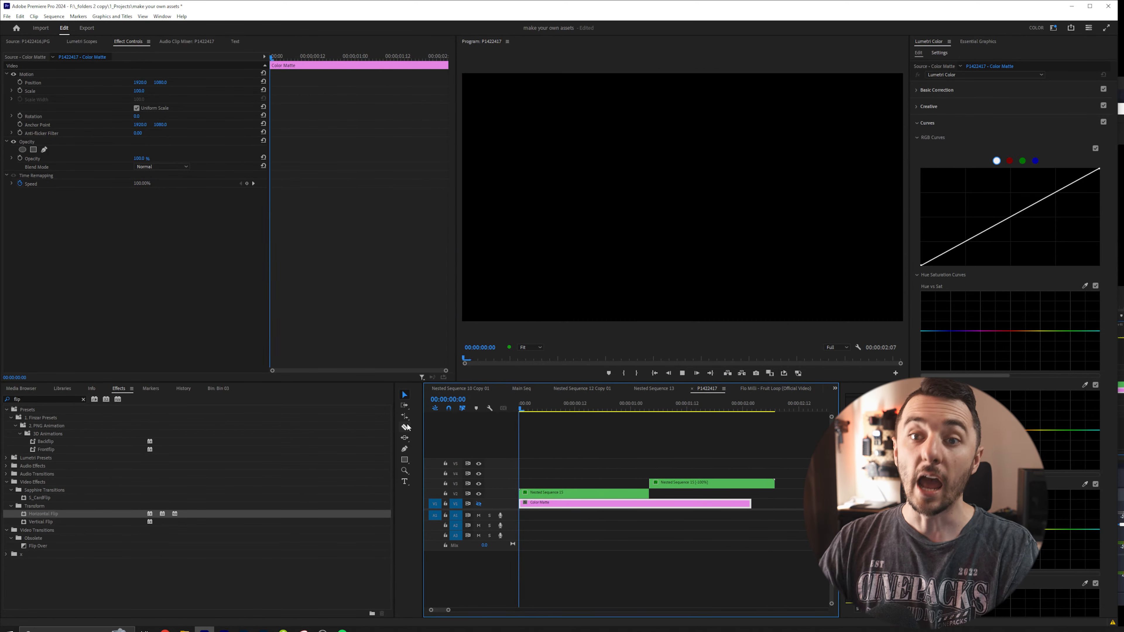
{"action": "key", "text": "space"}
{"action": "key", "text": "space"}
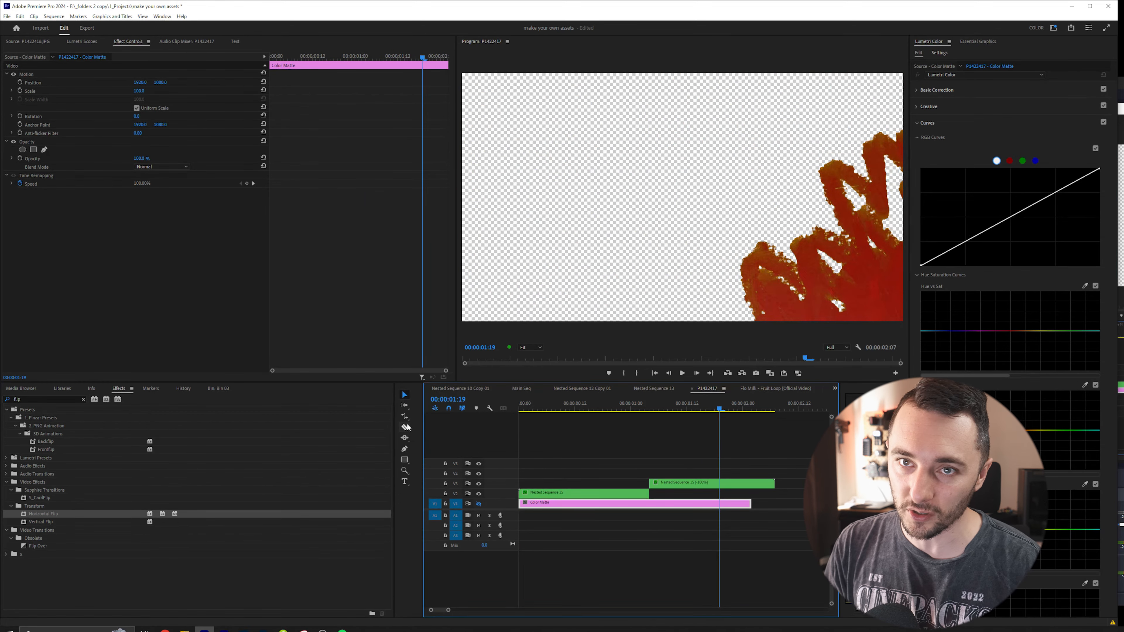
Switch to File Explorer, look through the money stop-motion photos in the 125_PANA folder, and open P1255761
{"action": "key", "text": "alt+Tab"}
{"action": "left_click_drag", "start_coordinate": [698, 327], "coordinate": [499, 309]}
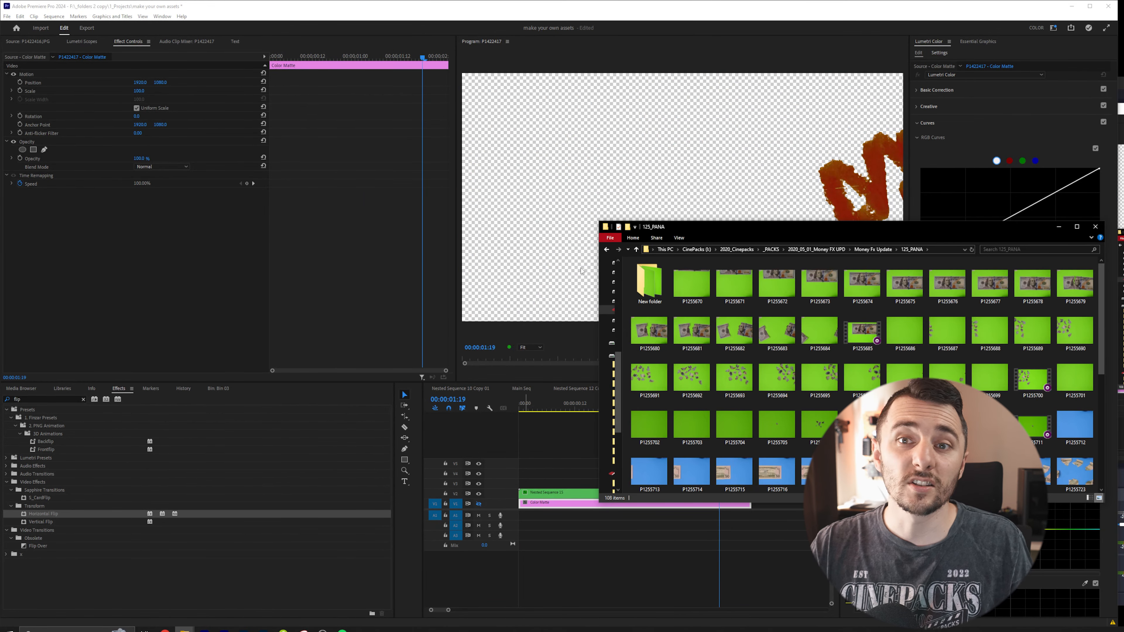
{"action": "left_click_drag", "start_coordinate": [724, 227], "coordinate": [601, 166]}
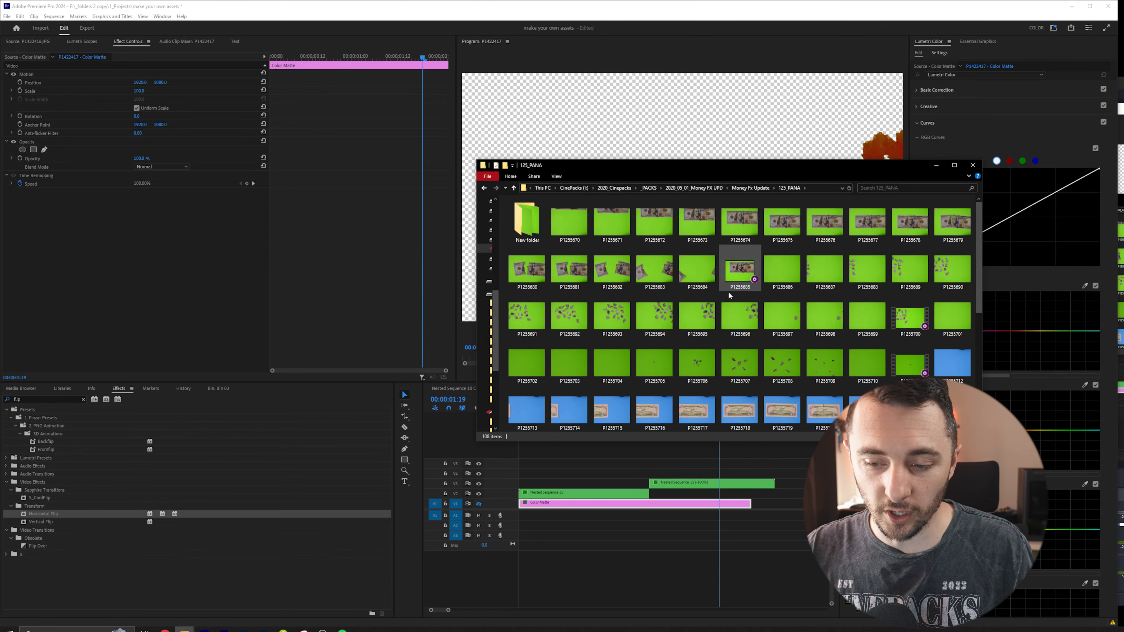
{"action": "scroll", "coordinate": [726, 292], "scroll_direction": "down", "scroll_amount": 4}
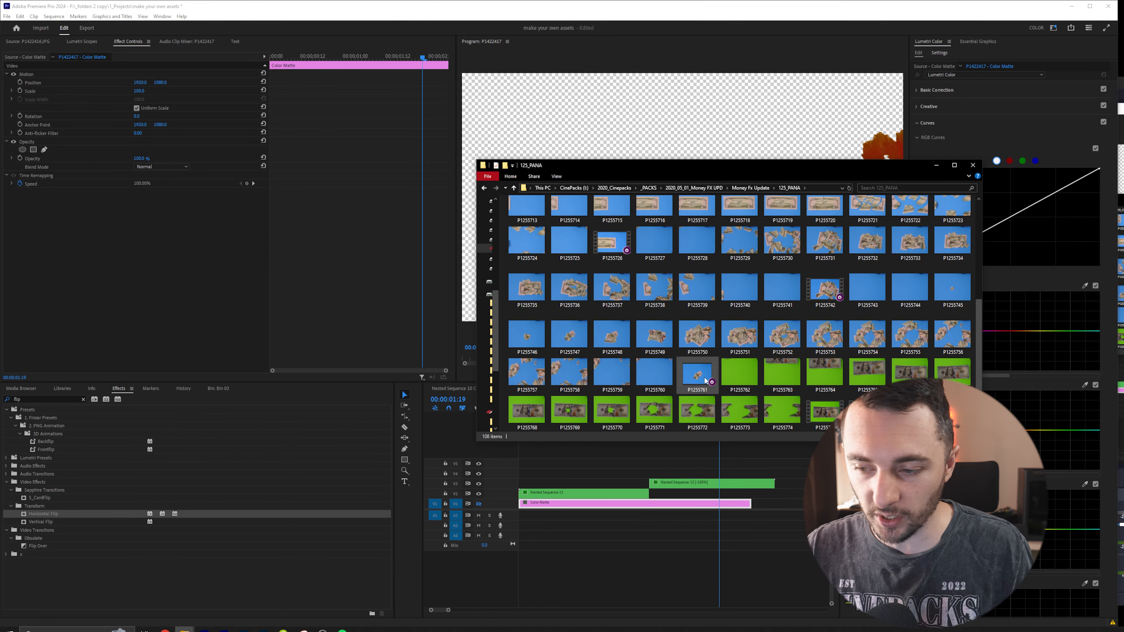
{"action": "double_click", "coordinate": [706, 380]}
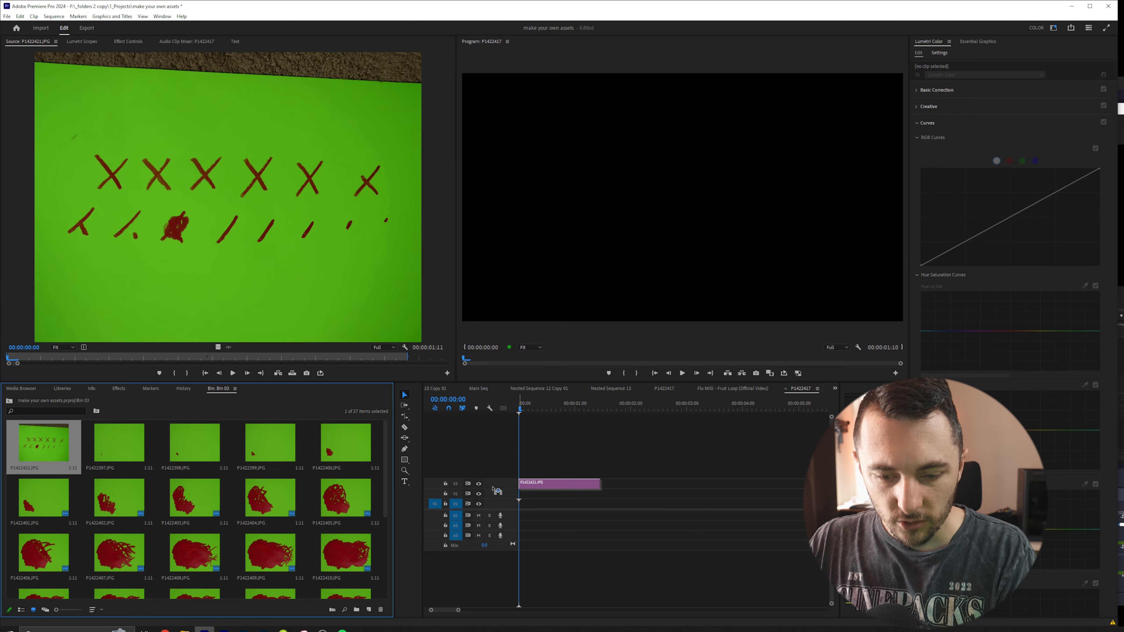
Place the P1422421.JPG still at the sequence start and frame its smallest paint mark with 184° rotation and 177 scale
{"action": "left_click_drag", "start_coordinate": [493, 488], "coordinate": [494, 487]}
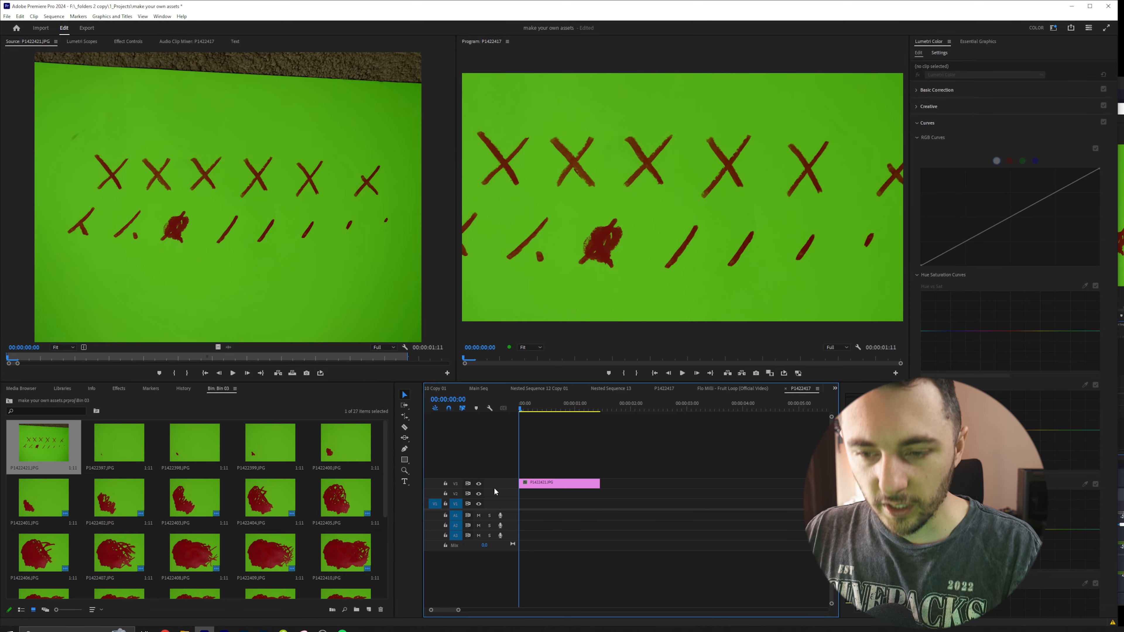
{"action": "left_click", "coordinate": [572, 487]}
{"action": "left_click", "coordinate": [128, 42]}
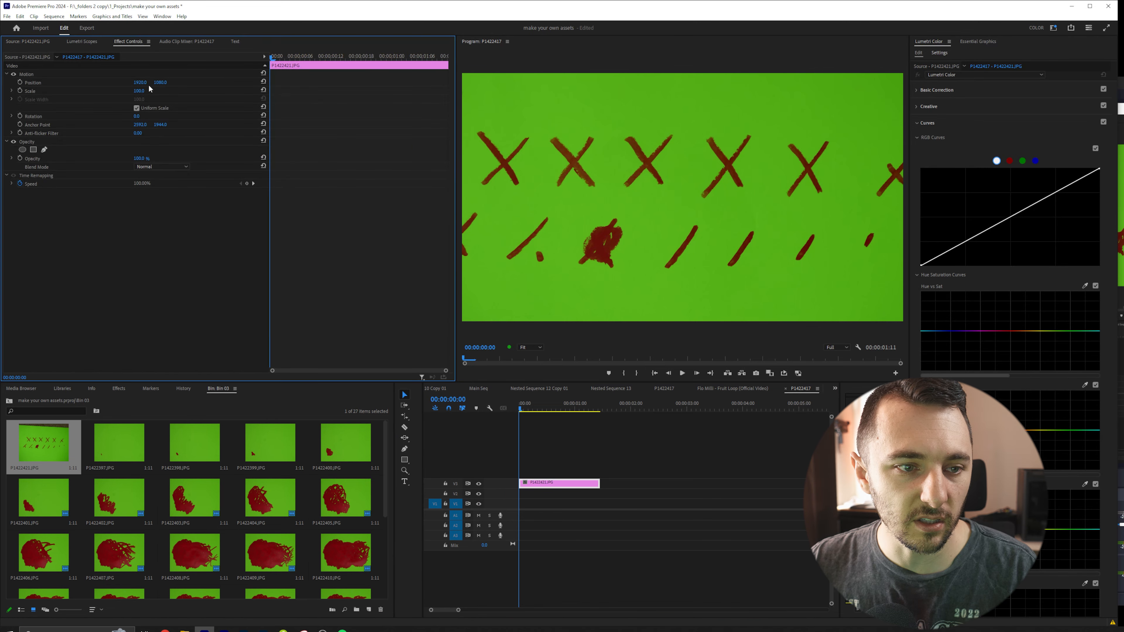
{"action": "left_click_drag", "start_coordinate": [138, 118], "coordinate": [161, 119]}
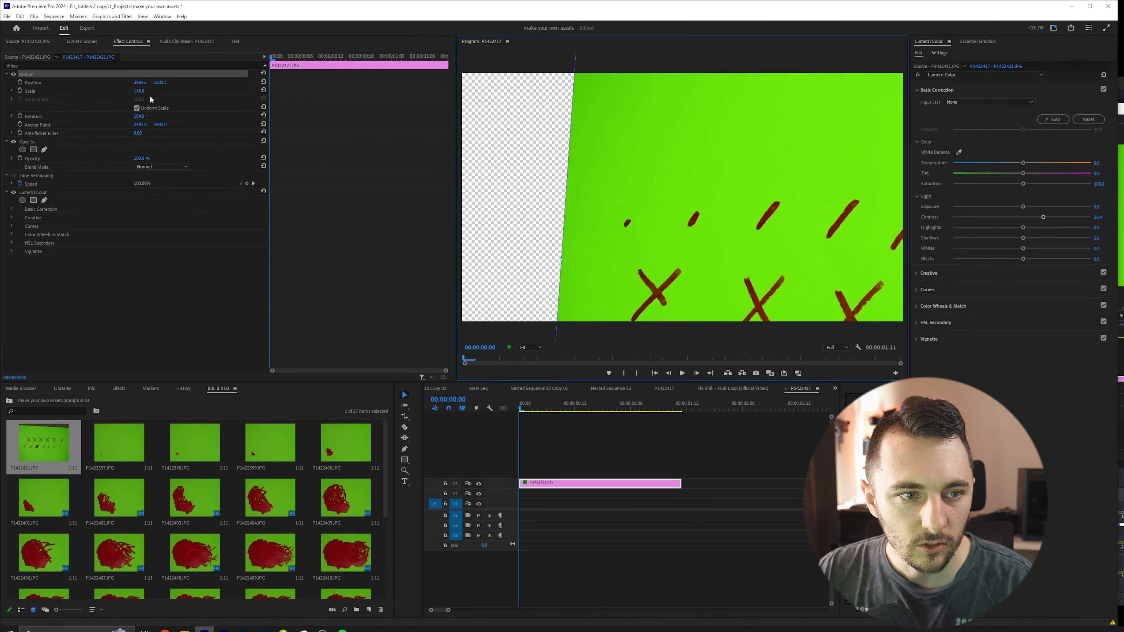
{"action": "left_click_drag", "start_coordinate": [139, 91], "coordinate": [159, 91]}
{"action": "left_click_drag", "start_coordinate": [602, 217], "coordinate": [755, 256]}
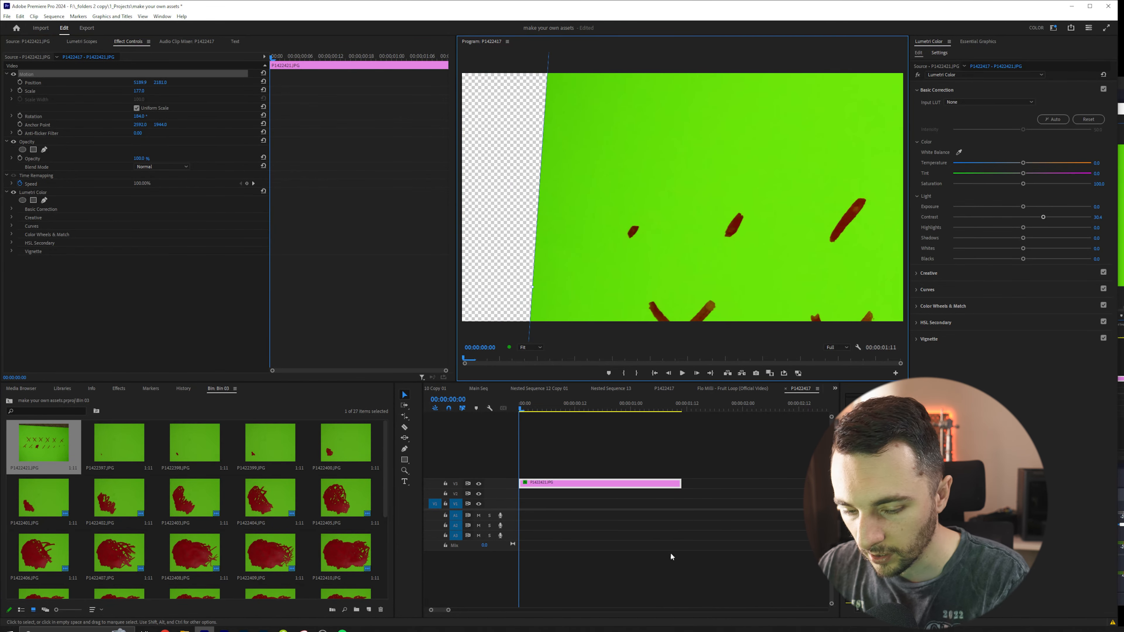
Split the P1422421.JPG clip two frames after its start
{"action": "left_click", "coordinate": [668, 544]}
{"action": "key", "text": "equal"}
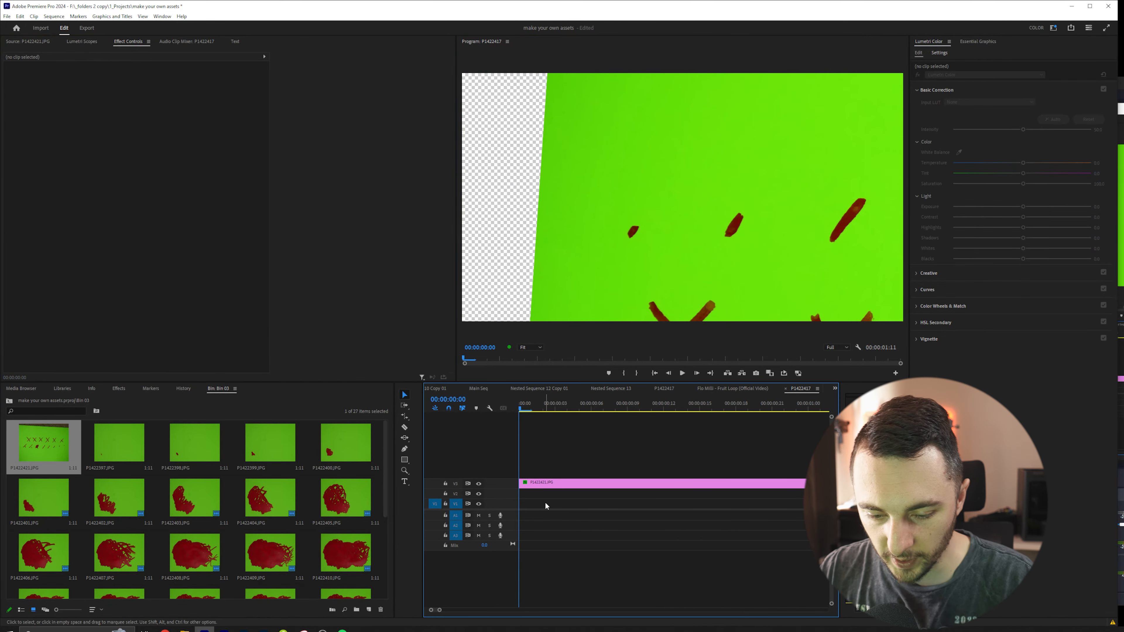
{"action": "key", "text": "Right"}
{"action": "key", "text": "Right"}
{"action": "key", "text": "c"}
{"action": "left_click", "coordinate": [543, 482]}
{"action": "key", "text": "v"}
Draw a free-form opacity mask around the smallest paint dot on the first two-frame clip
{"action": "left_click", "coordinate": [533, 405]}
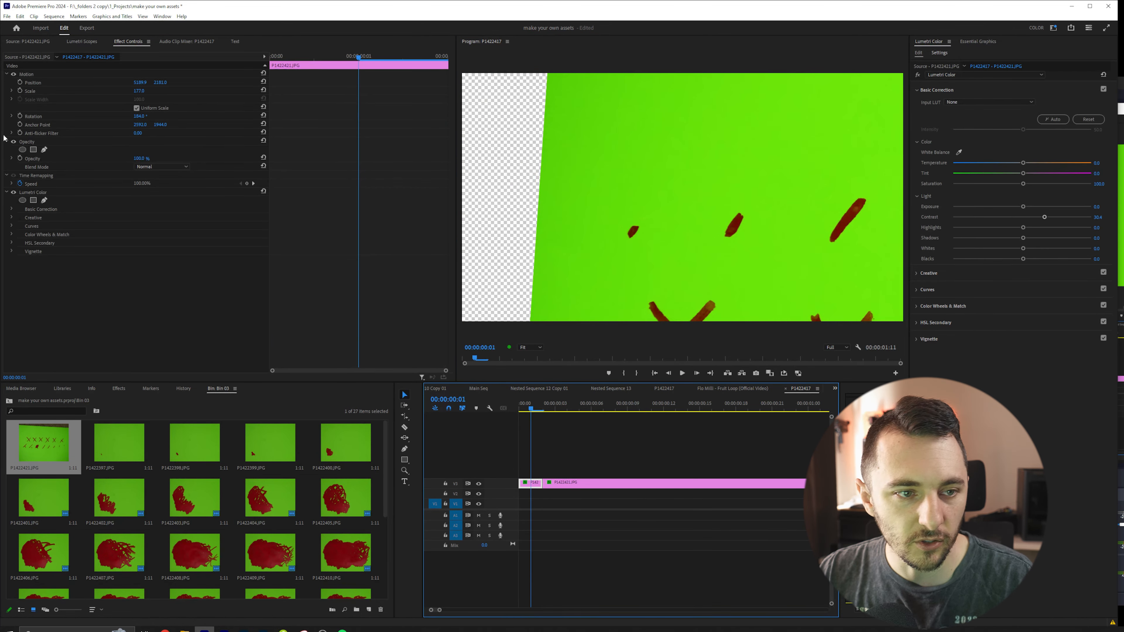
{"action": "left_click", "coordinate": [44, 150]}
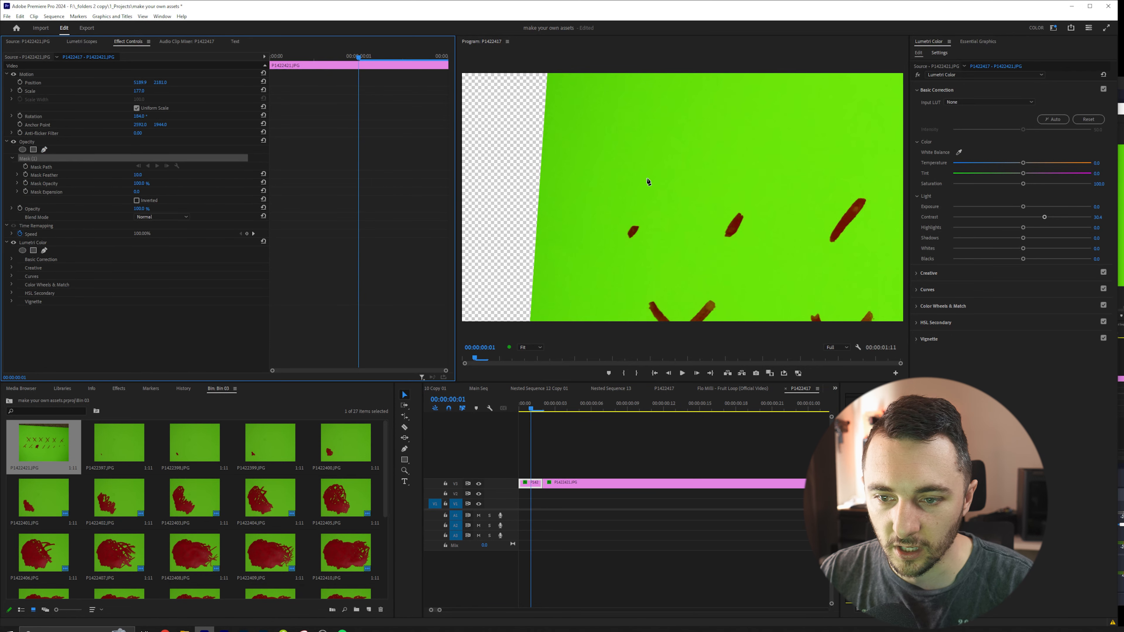
{"action": "left_click", "coordinate": [638, 194]}
{"action": "left_click", "coordinate": [655, 259]}
{"action": "left_click", "coordinate": [668, 220]}
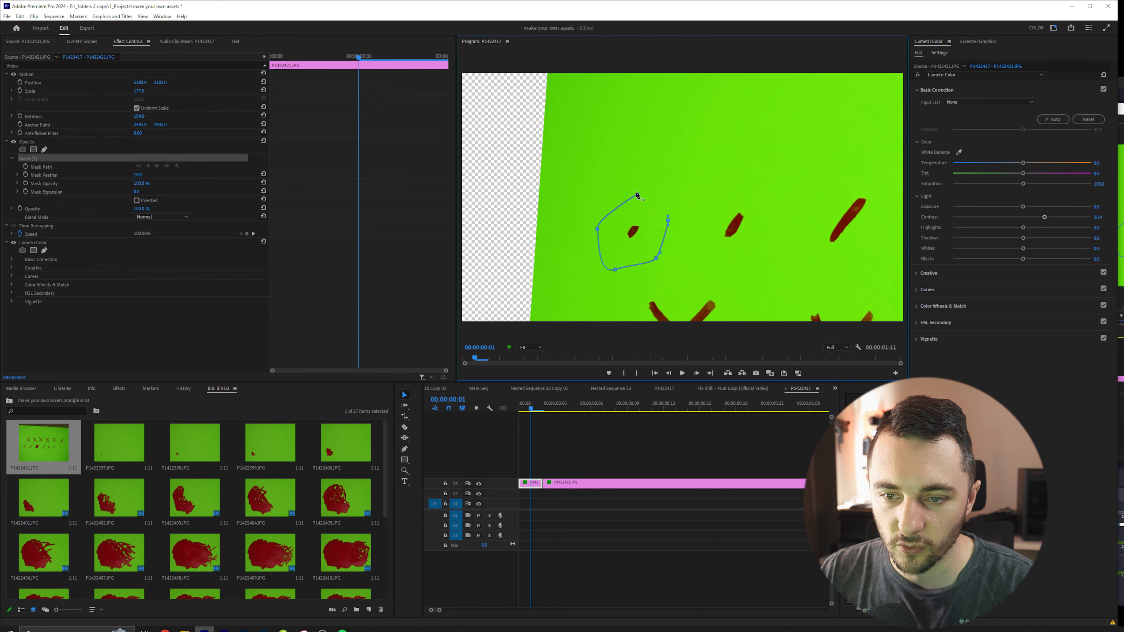
{"action": "left_click", "coordinate": [637, 194]}
{"action": "left_click", "coordinate": [568, 462]}
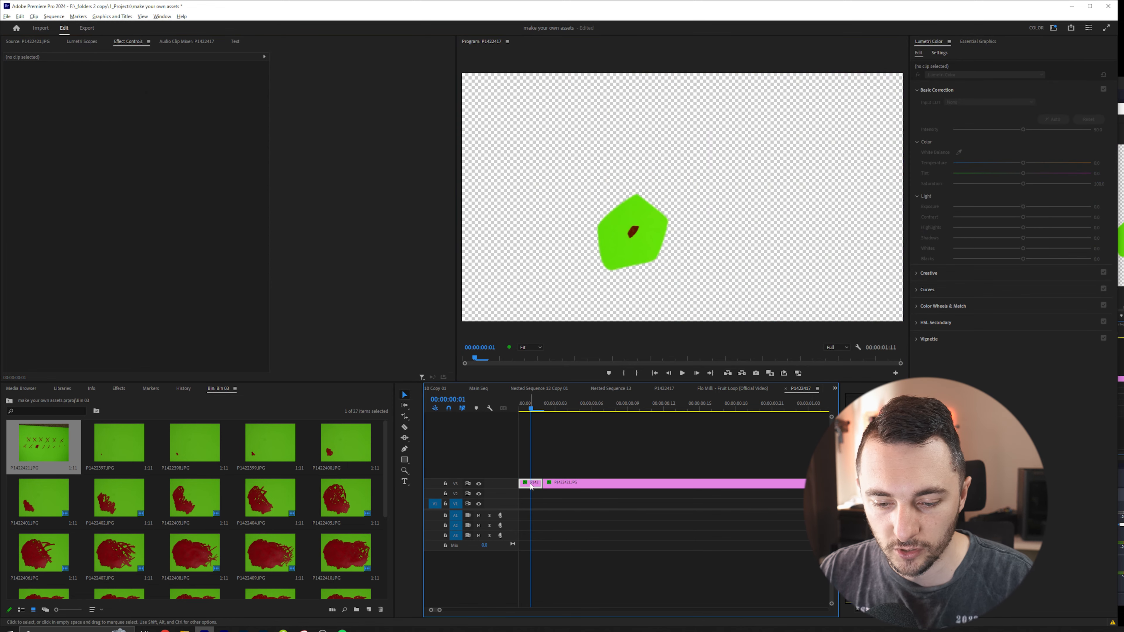
Duplicate the masked clip onto the track above, over the start of the remaining still, and lower the copy's opacity as an alignment guide
{"action": "left_click_drag", "start_coordinate": [531, 486], "coordinate": [559, 471]}
{"action": "left_click", "coordinate": [557, 405]}
{"action": "left_click", "coordinate": [559, 491]}
{"action": "left_click", "coordinate": [558, 475]}
{"action": "left_click_drag", "start_coordinate": [142, 208], "coordinate": [121, 209]}
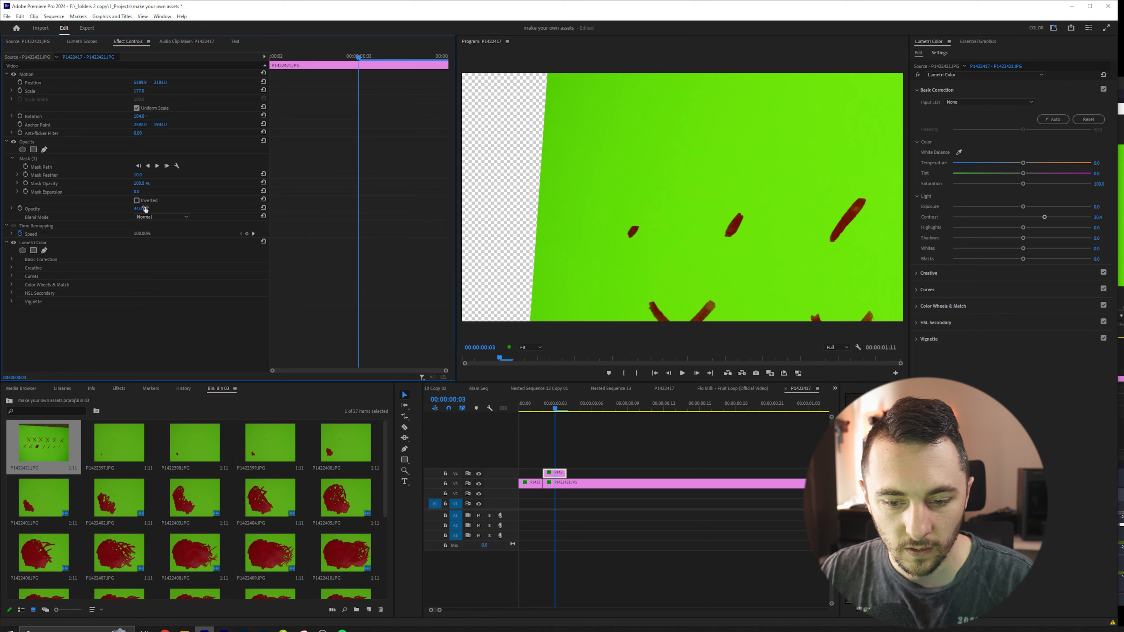
Move the first masked clip down one track and split the remaining still two frames further along
{"action": "left_click_drag", "start_coordinate": [533, 484], "coordinate": [534, 493]}
{"action": "key", "text": "c"}
{"action": "left_click", "coordinate": [570, 485]}
{"action": "key", "text": "v"}
Shift the second two-frame clip so its short paint stroke aligns with the guide dot, and delete the guide copy
{"action": "left_click", "coordinate": [71, 73]}
{"action": "left_click", "coordinate": [48, 74]}
{"action": "left_click_drag", "start_coordinate": [805, 269], "coordinate": [707, 268]}
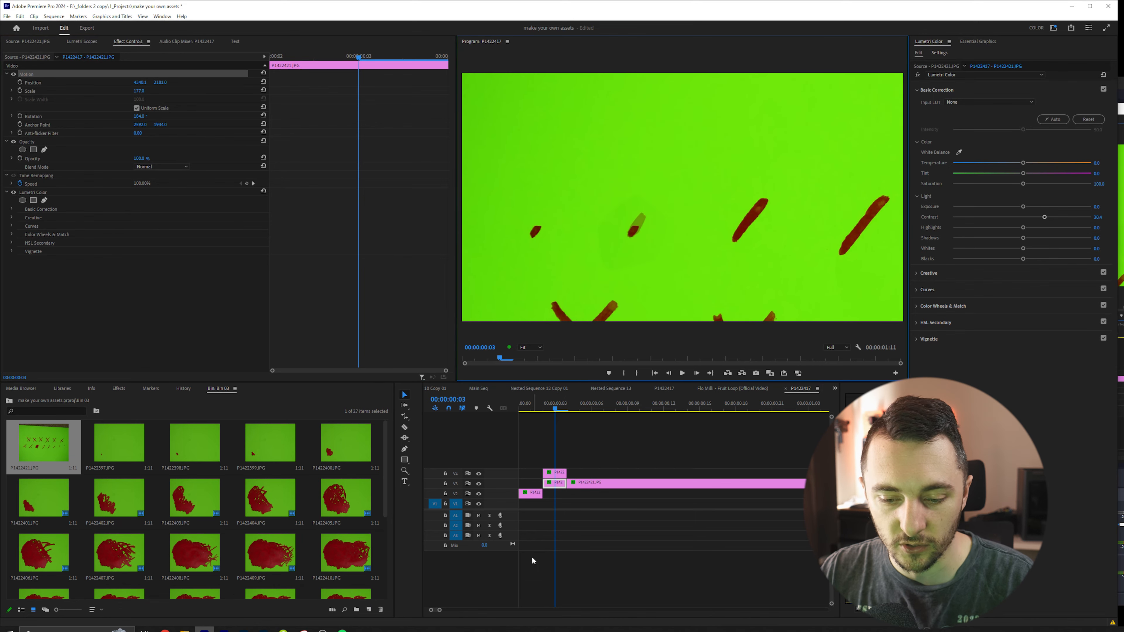
{"action": "left_click", "coordinate": [553, 473]}
{"action": "key", "text": "Delete"}
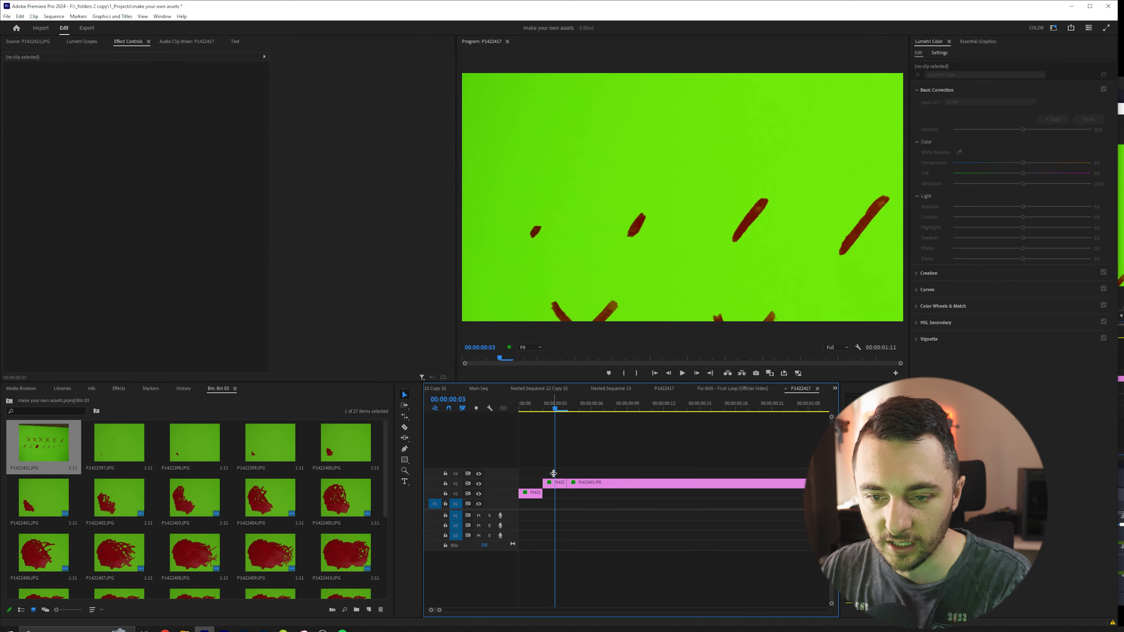
Draw a free-form opacity mask around the short paint stroke on the second two-frame clip
{"action": "left_click", "coordinate": [557, 487]}
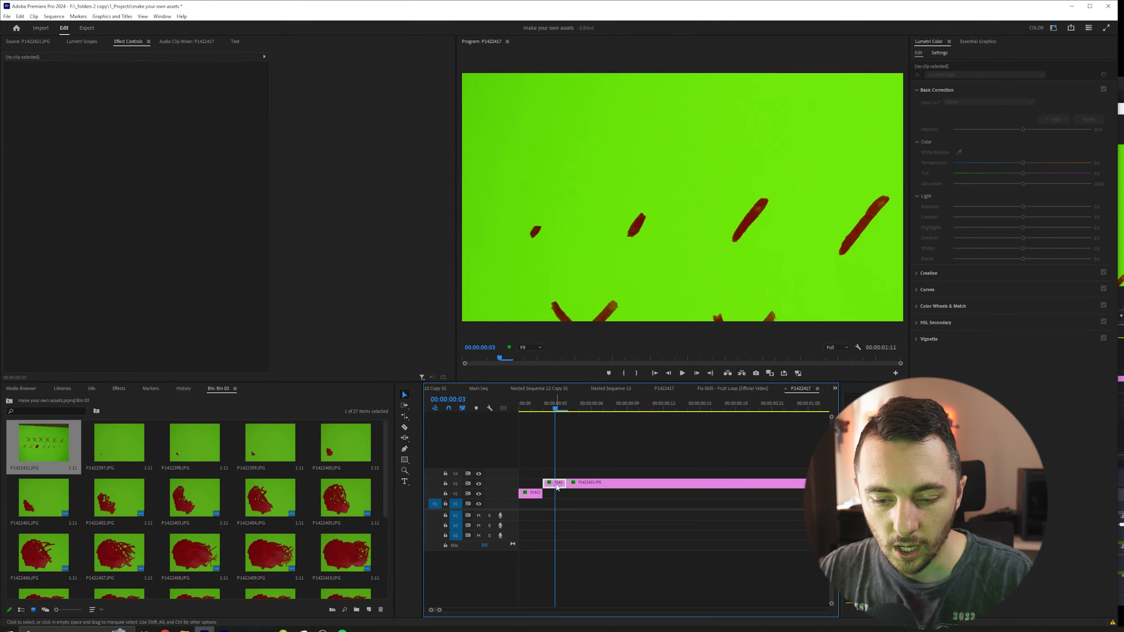
{"action": "left_click", "coordinate": [44, 150]}
{"action": "left_click", "coordinate": [624, 188]}
{"action": "left_click_drag", "start_coordinate": [609, 251], "coordinate": [617, 255]}
{"action": "left_click", "coordinate": [669, 179]}
{"action": "left_click", "coordinate": [623, 188]}
{"action": "left_click", "coordinate": [555, 494]}
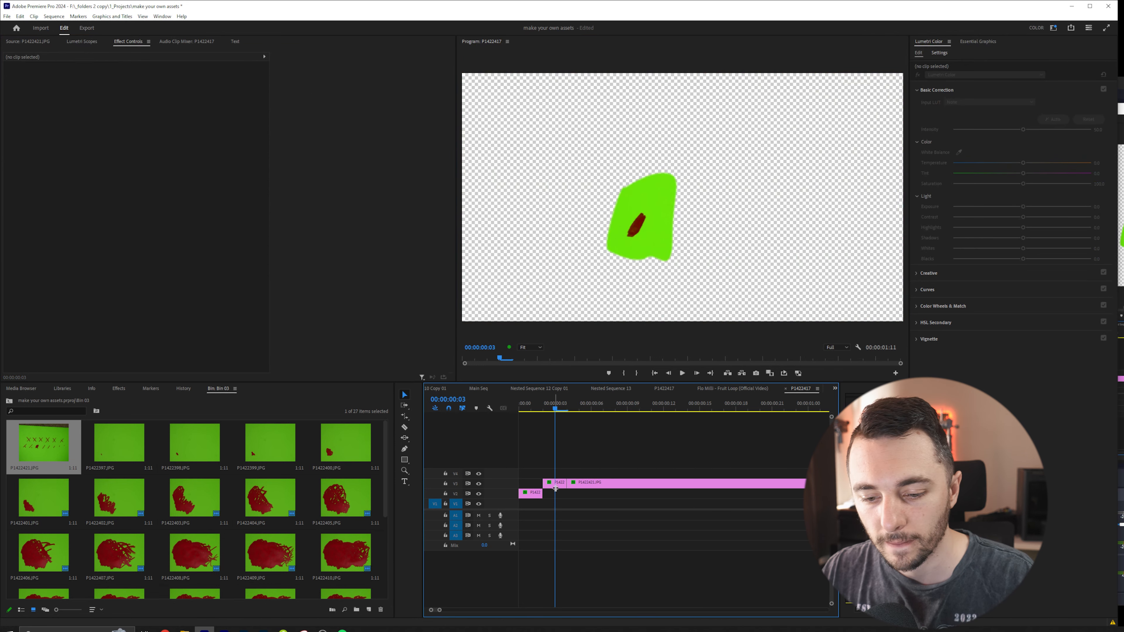
Duplicate the second masked clip above the third segment at 50% opacity as a guide, and align the third paint stroke to it
{"action": "left_click_drag", "start_coordinate": [557, 484], "coordinate": [583, 474]}
{"action": "key", "text": "Right"}
{"action": "key", "text": "Right"}
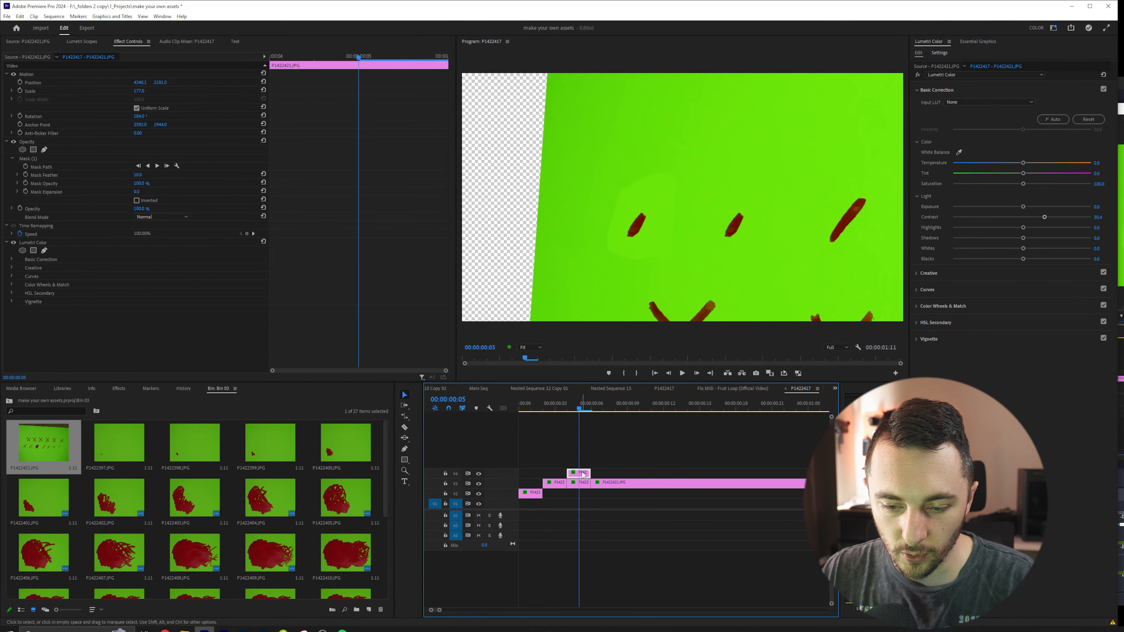
{"action": "left_click", "coordinate": [140, 209]}
{"action": "type", "text": "50"}
{"action": "key", "text": "Return"}
{"action": "left_click", "coordinate": [576, 484]}
{"action": "left_click_drag", "start_coordinate": [764, 260], "coordinate": [569, 257]}
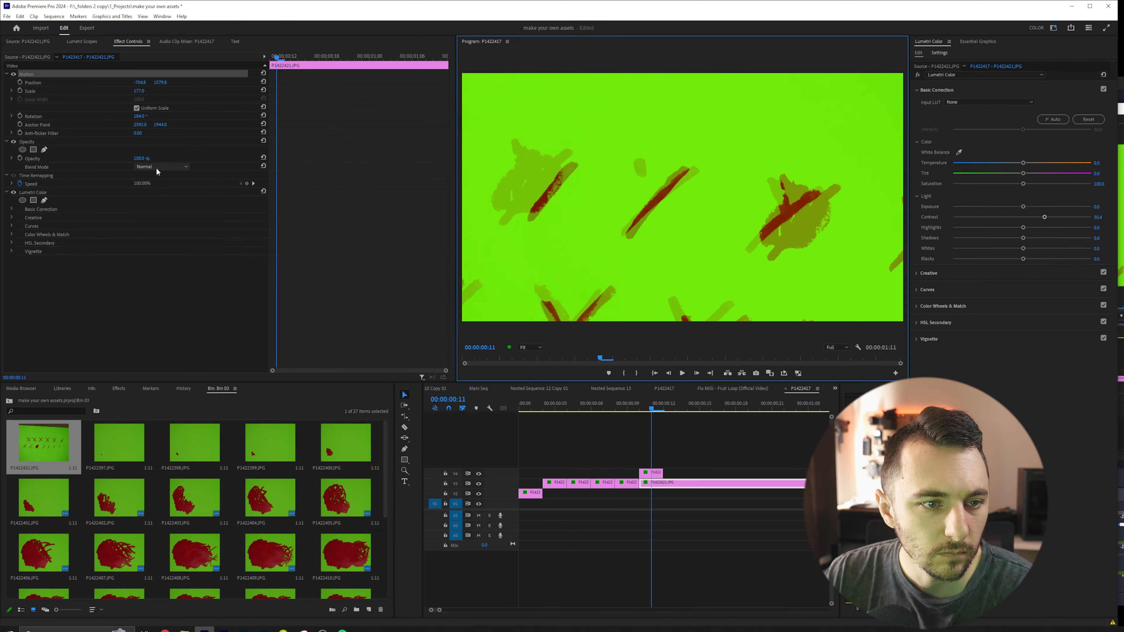
Cancel nesting the aligned paint-stroke clips and preview how the strokes grow into an X
{"action": "left_click", "coordinate": [157, 172]}
{"action": "key", "text": "space"}
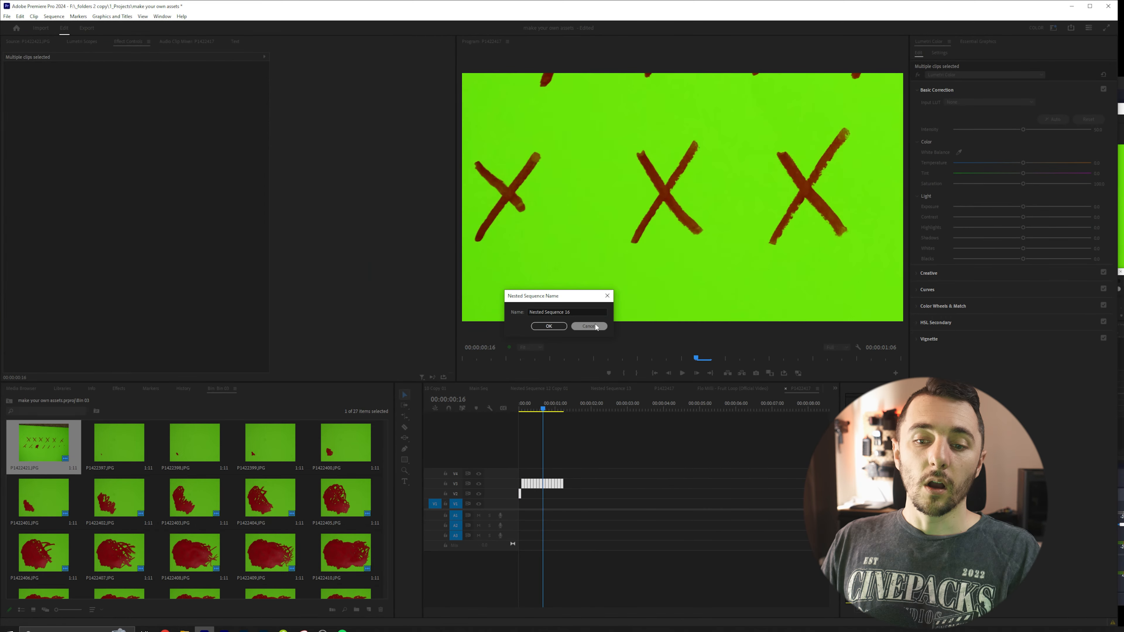
{"action": "left_click", "coordinate": [596, 324]}
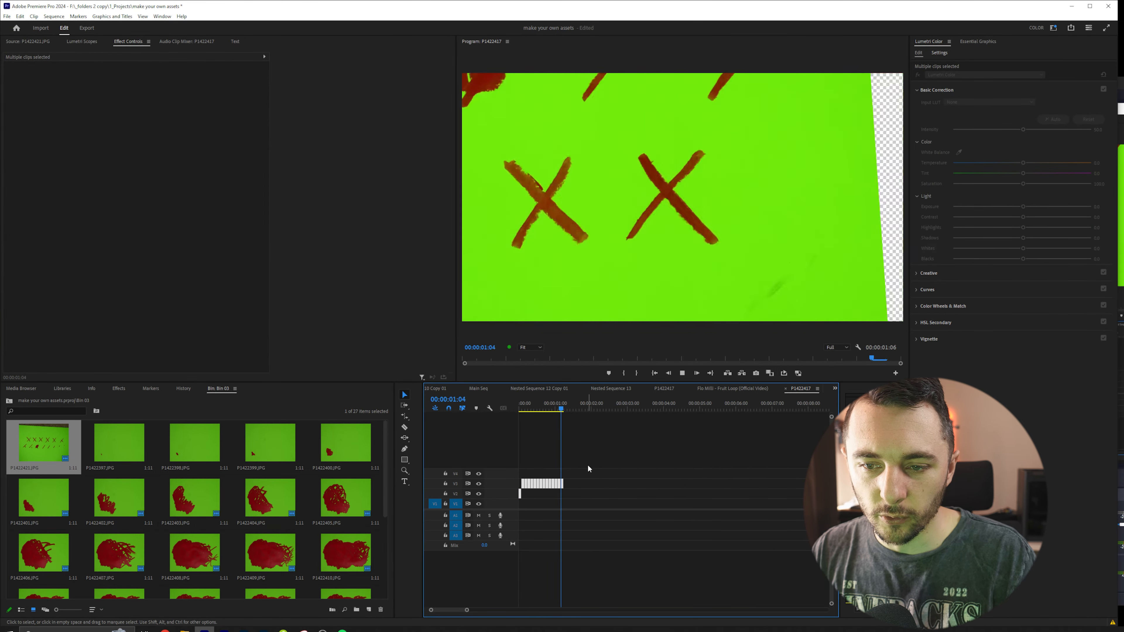
{"action": "left_click_drag", "start_coordinate": [537, 406], "coordinate": [544, 407]}
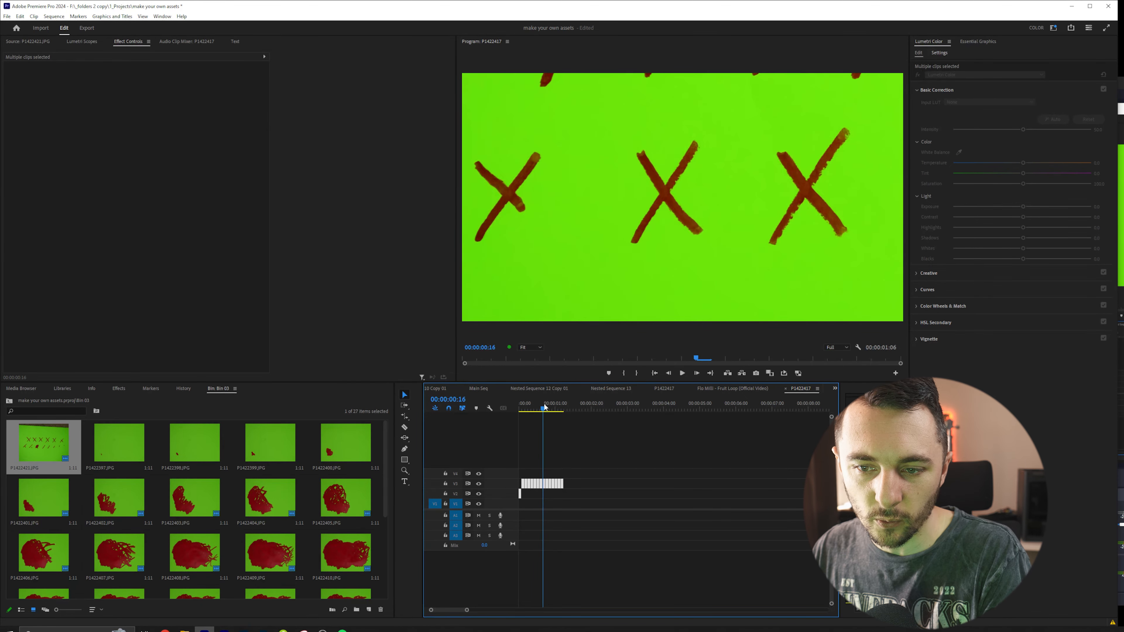
Duplicate the X-stroke clips at the end of the sequence, close the gap before them, and play the result
{"action": "left_click", "coordinate": [590, 481]}
{"action": "key", "text": "="}
{"action": "mouse_move", "coordinate": [629, 475]}
{"action": "left_mouse_down"}
{"action": "mouse_move", "coordinate": [570, 487]}
{"action": "mouse_move", "coordinate": [617, 470]}
{"action": "mouse_move", "coordinate": [613, 489]}
{"action": "left_mouse_up"}
{"action": "left_click", "coordinate": [613, 487]}
{"action": "key", "text": "Delete"}
{"action": "key", "text": "space"}
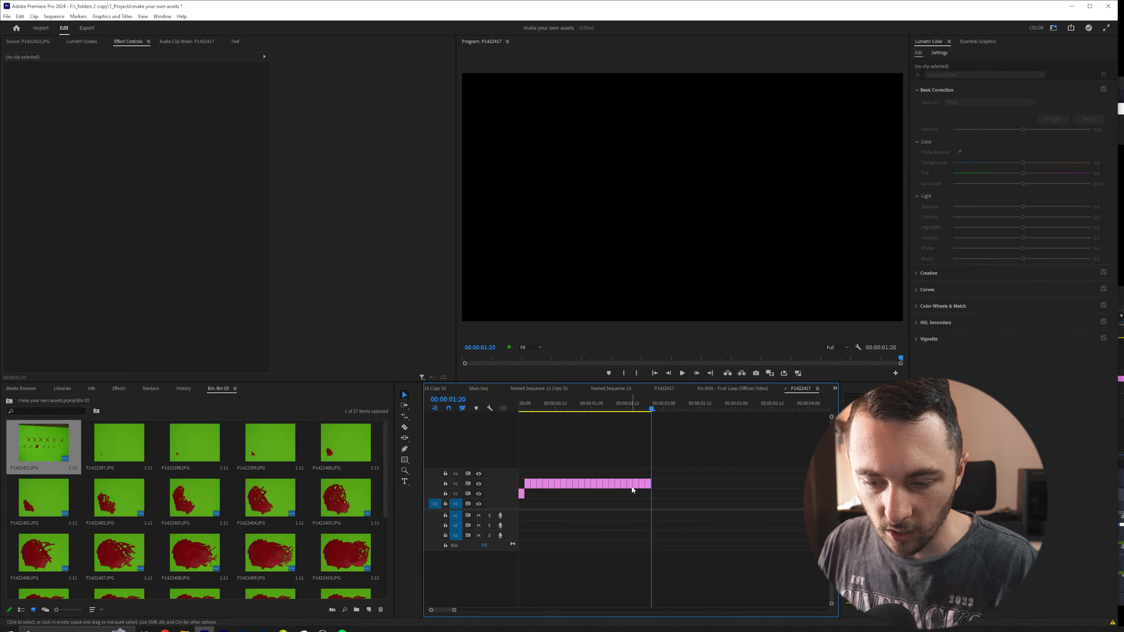
Paste another copy of the X-stroke clips at the sequence end, close the remaining gap, and preview the extended animation
{"action": "key", "text": "ctrl+z"}
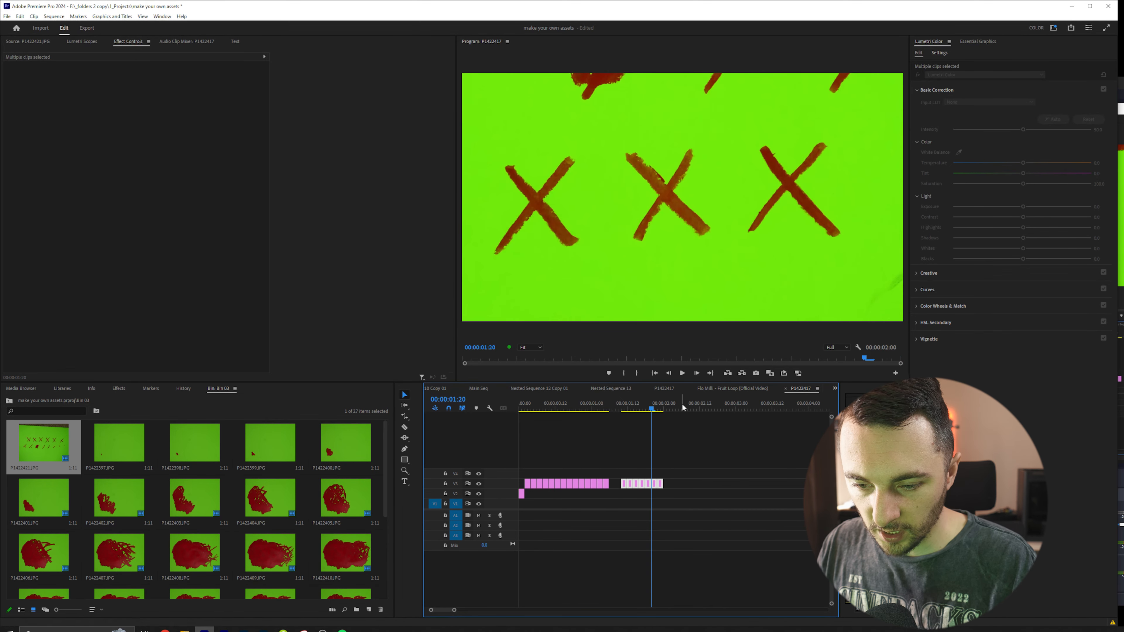
{"action": "key", "text": "ctrl+v"}
{"action": "left_click", "coordinate": [676, 486]}
{"action": "key", "text": "Delete"}
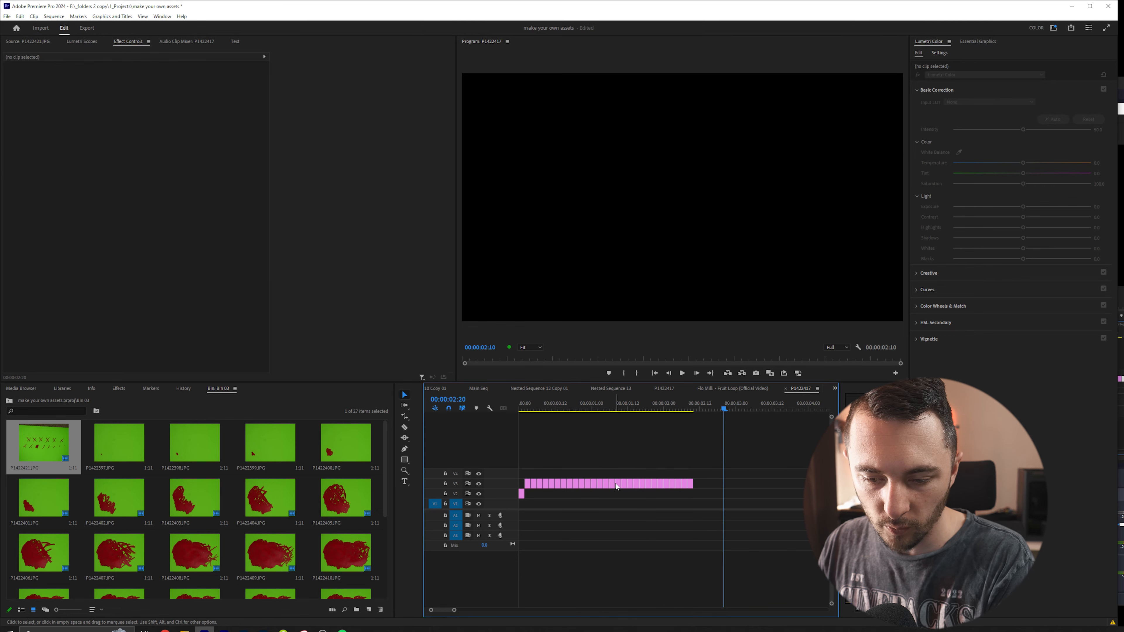
{"action": "left_click", "coordinate": [589, 407]}
{"action": "key", "text": "space"}
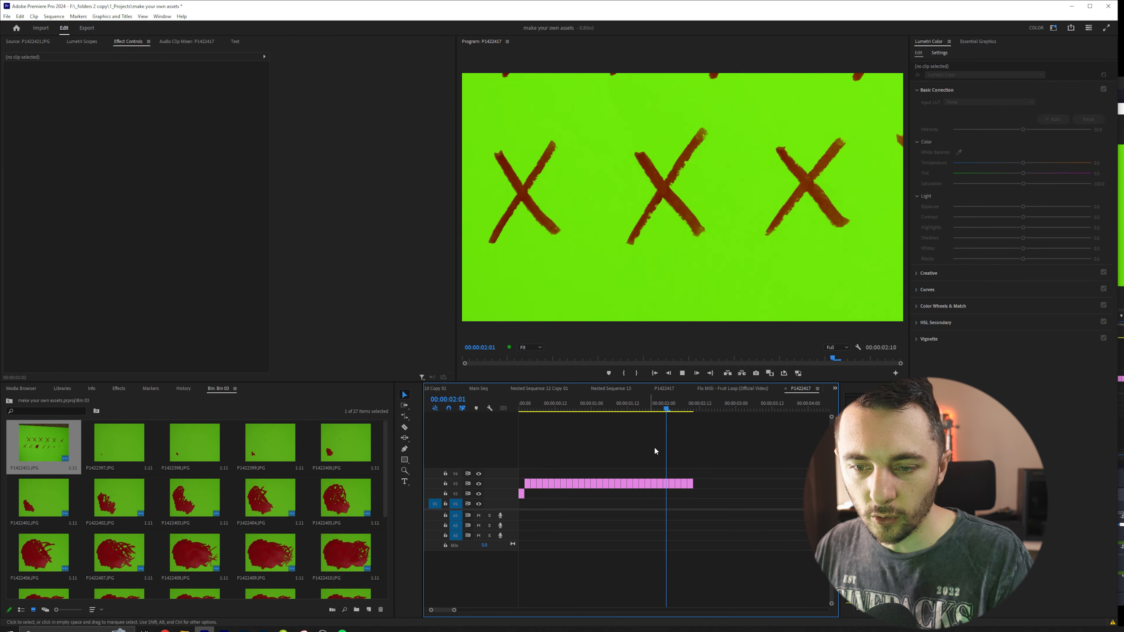
Nest all the paint-stroke clips into a single sequence under the default name
{"action": "left_click_drag", "start_coordinate": [720, 465], "coordinate": [436, 524]}
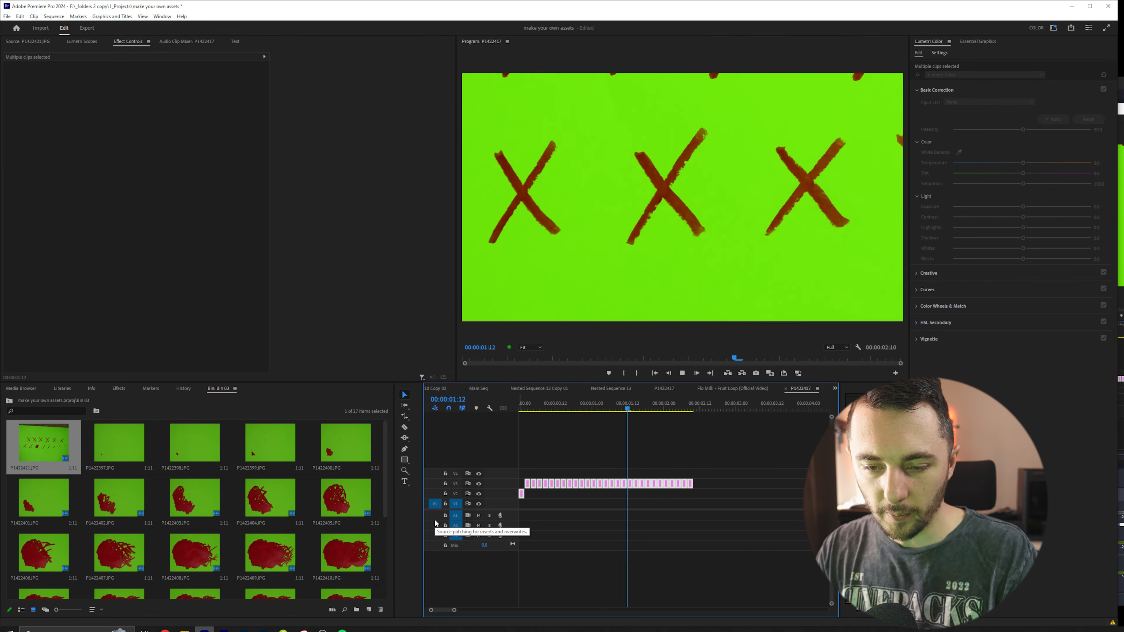
{"action": "key", "text": "alt+n"}
{"action": "key", "text": "Return"}
Find the Ultra Key effect and apply it to the nested paint-stroke sequence
{"action": "left_click", "coordinate": [589, 495]}
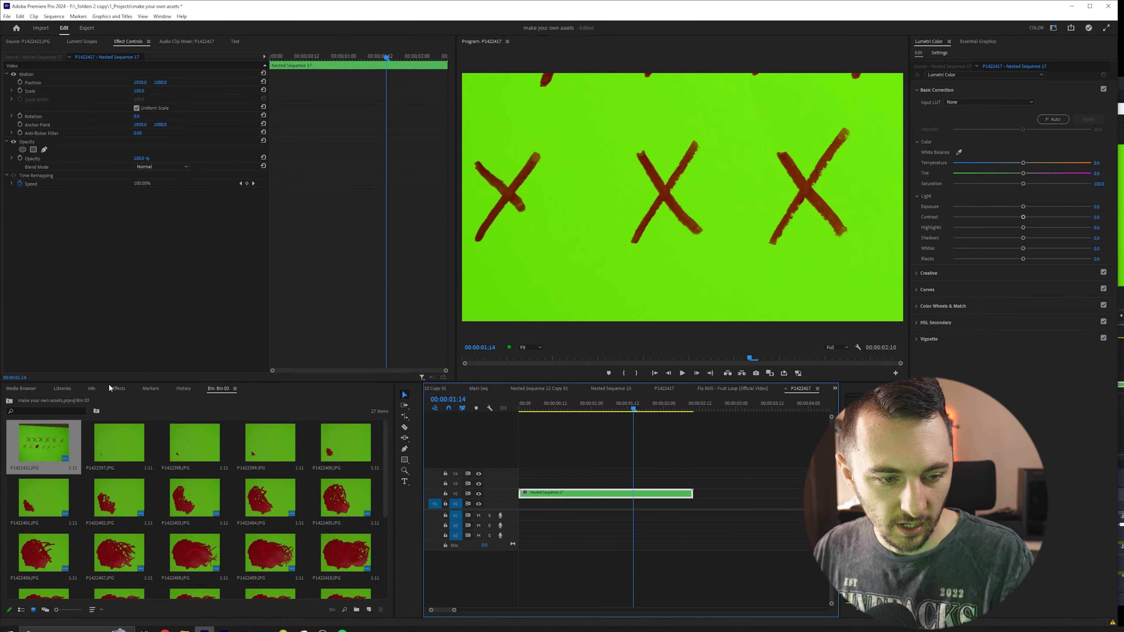
{"action": "left_click", "coordinate": [119, 388]}
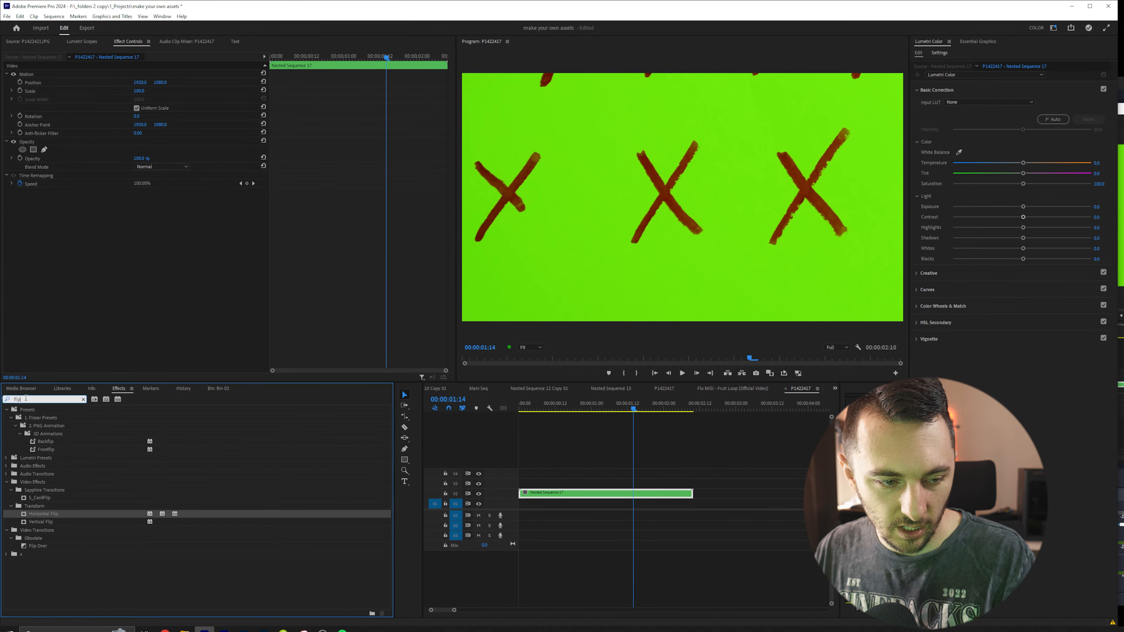
{"action": "key", "text": "BackSpace"}
{"action": "key", "text": "BackSpace"}
{"action": "key", "text": "BackSpace"}
{"action": "key", "text": "BackSpace"}
{"action": "type", "text": "ultra"}
{"action": "left_click_drag", "start_coordinate": [40, 457], "coordinate": [571, 492]}
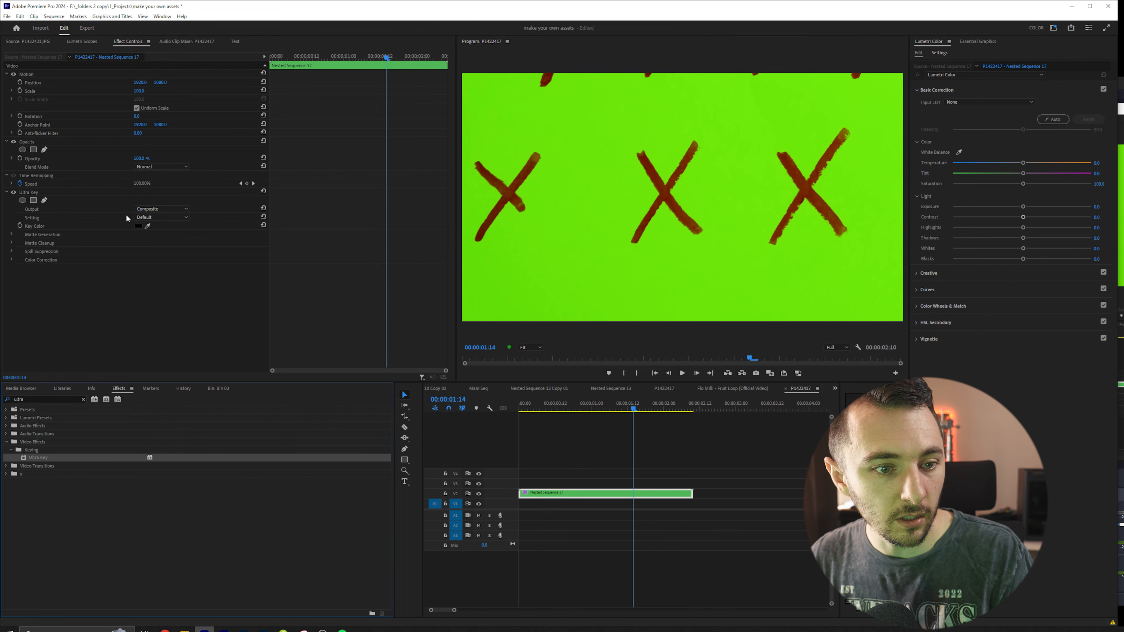
Sample the green background as the Ultra Key colour and set the output to Alpha Channel
{"action": "left_click", "coordinate": [147, 226]}
{"action": "left_click", "coordinate": [722, 274]}
{"action": "left_click", "coordinate": [151, 209]}
{"action": "left_click", "coordinate": [157, 226]}
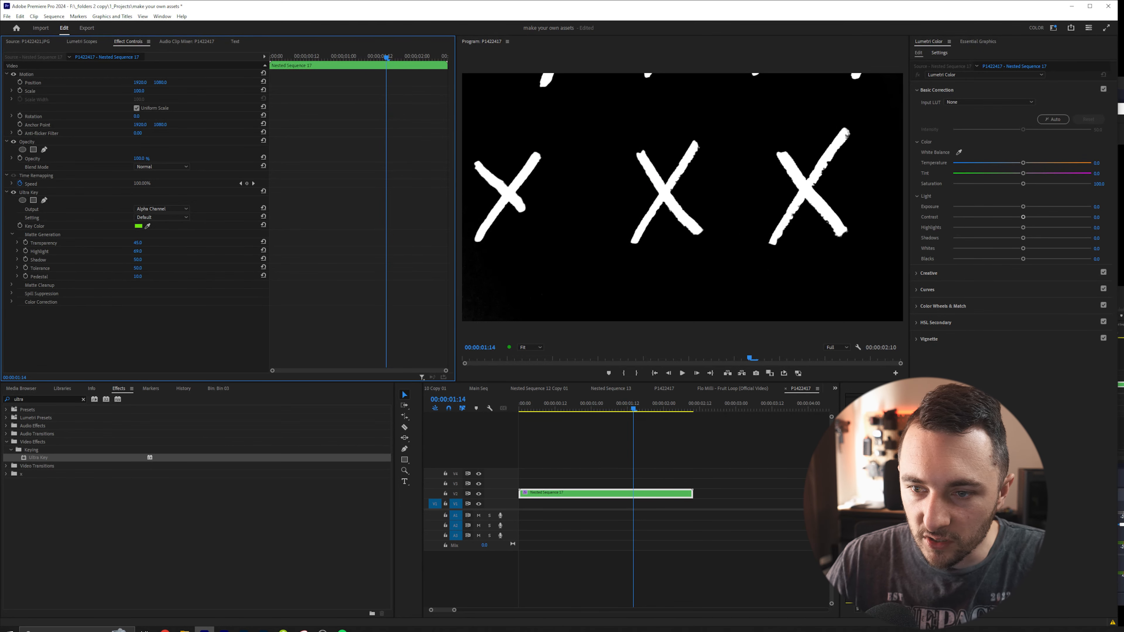
Clean up the Ultra Key matte with lower shadow, higher tolerance and pedestal, and some choke, then return the output to Composite
{"action": "left_click_drag", "start_coordinate": [141, 264], "coordinate": [129, 264]}
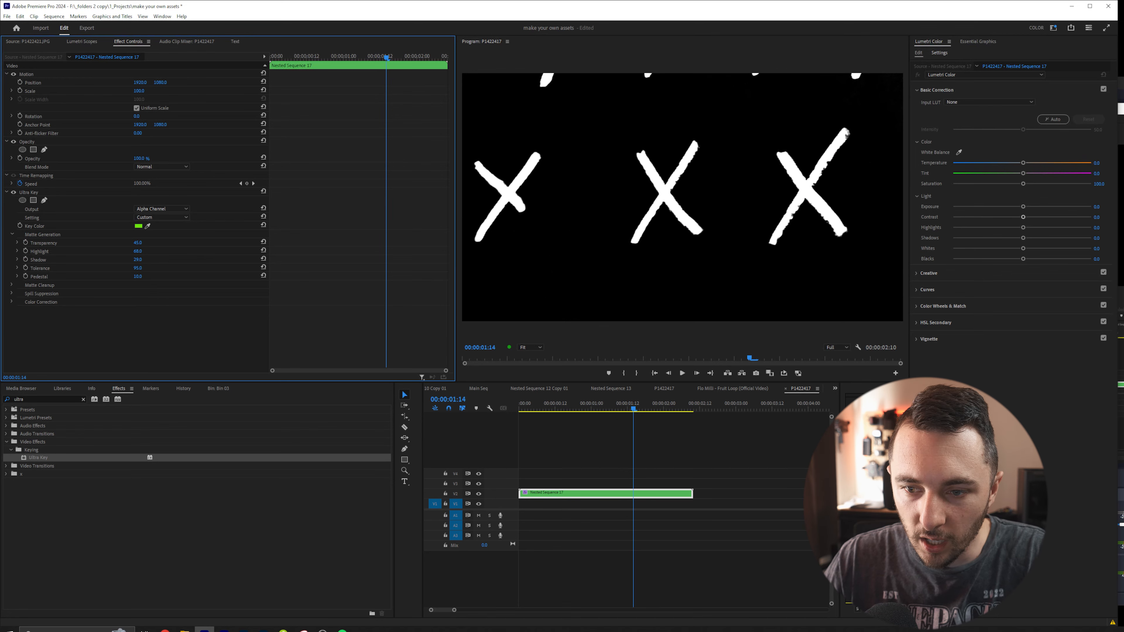
{"action": "left_click_drag", "start_coordinate": [142, 277], "coordinate": [139, 277]}
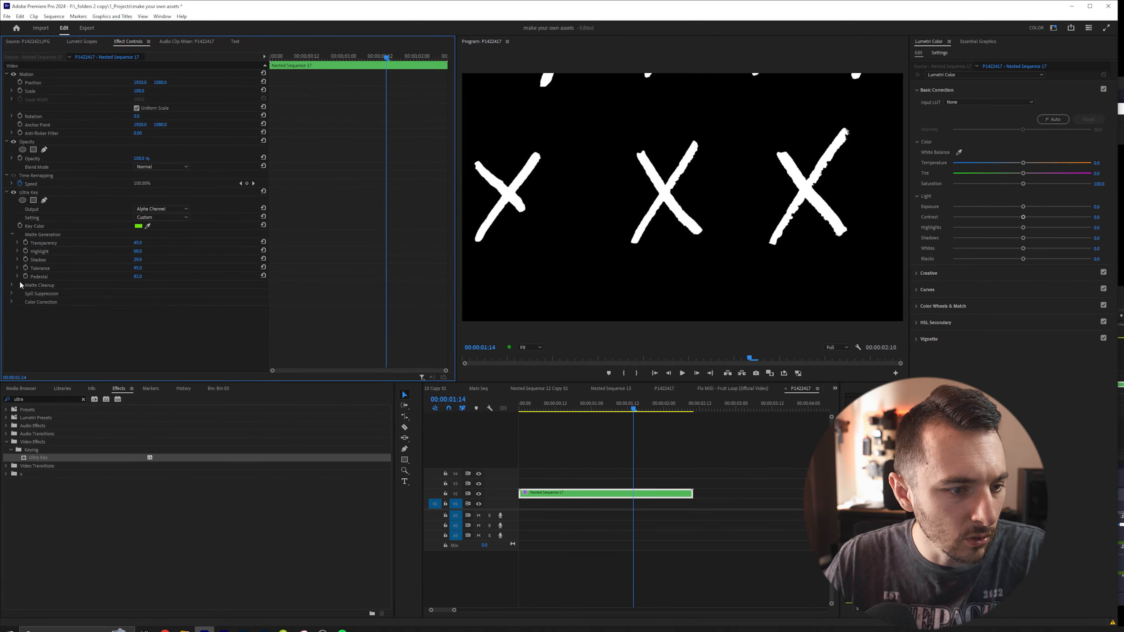
{"action": "left_click_drag", "start_coordinate": [135, 293], "coordinate": [141, 293]}
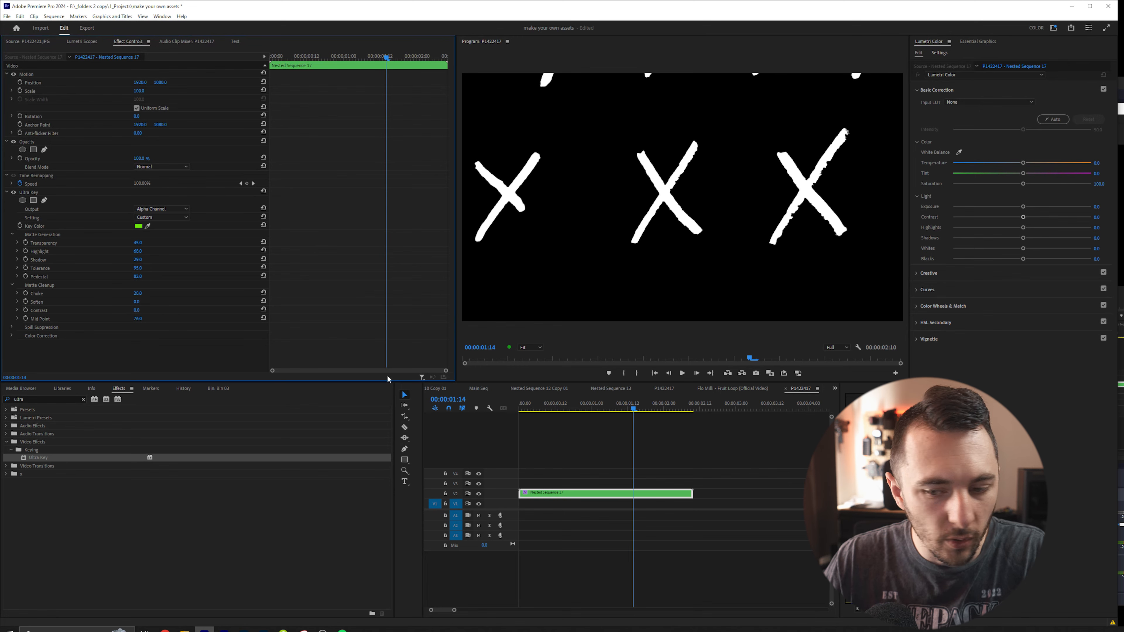
{"action": "left_click", "coordinate": [171, 210]}
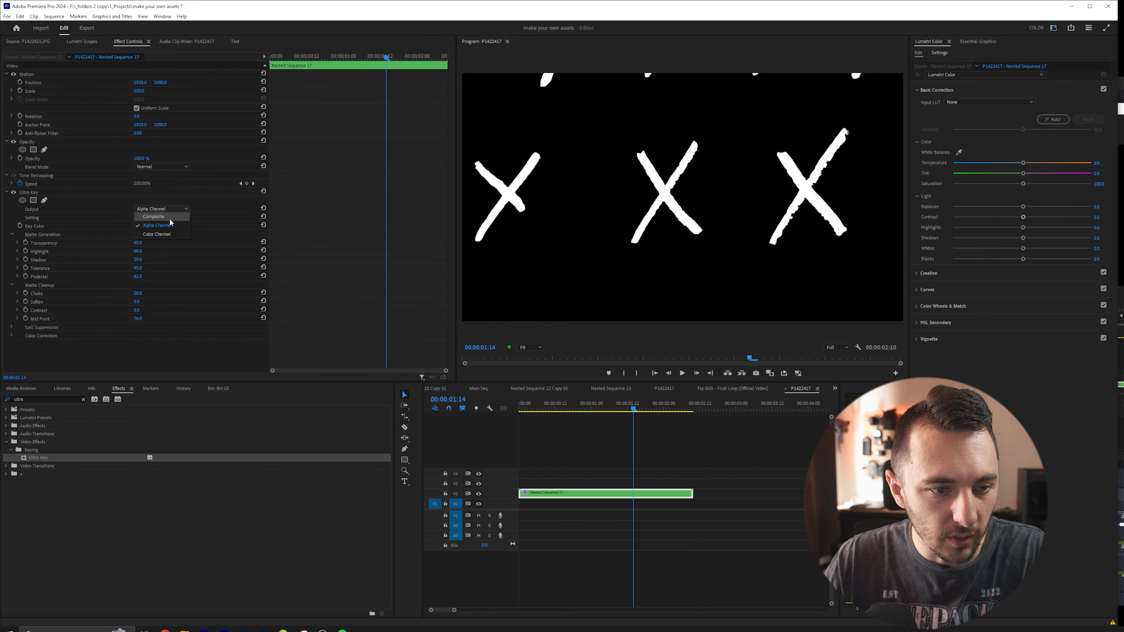
{"action": "left_click", "coordinate": [166, 223]}
Draw a closed freeform opacity mask around the middle X at 00:00:01:23 and play the isolated animation from the start
{"action": "left_click_drag", "start_coordinate": [647, 396], "coordinate": [664, 426]}
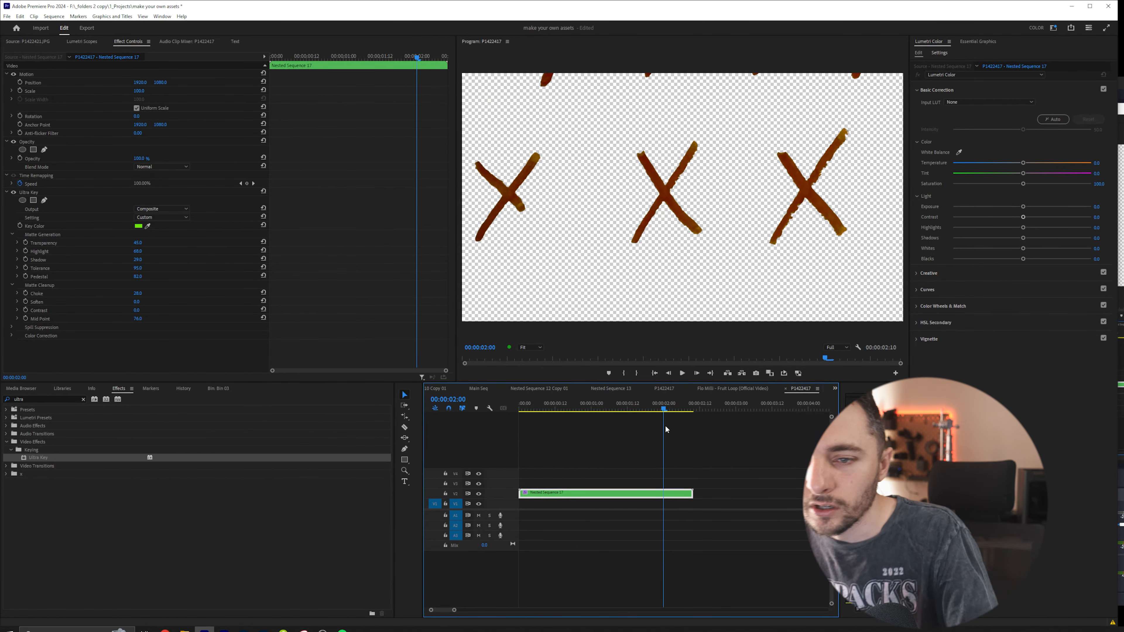
{"action": "key", "text": "Left"}
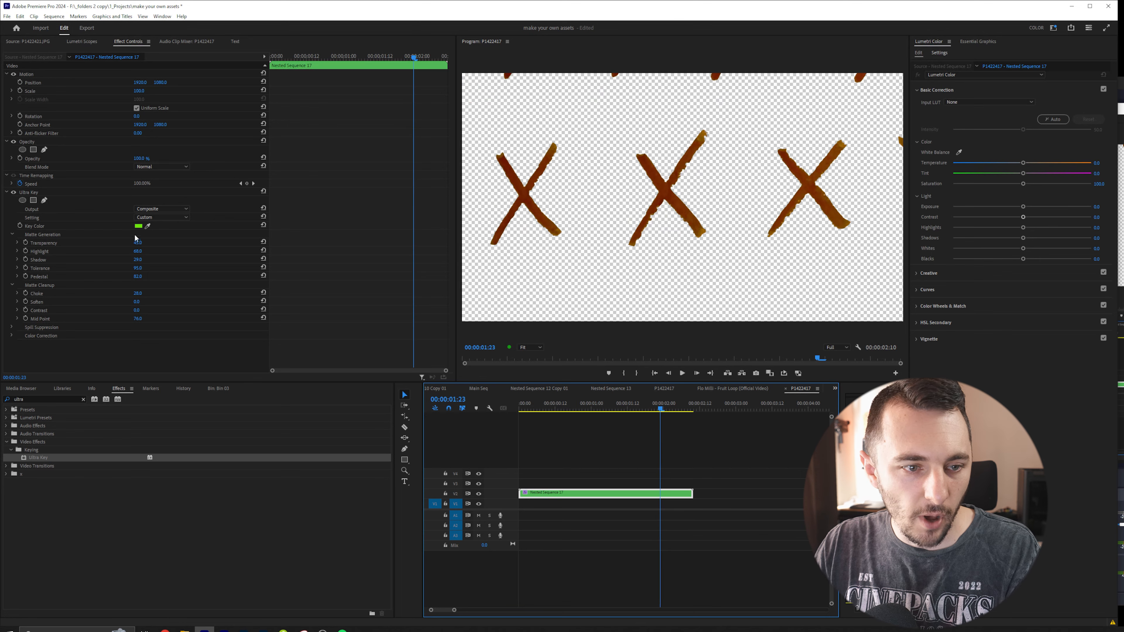
{"action": "left_click", "coordinate": [44, 150]}
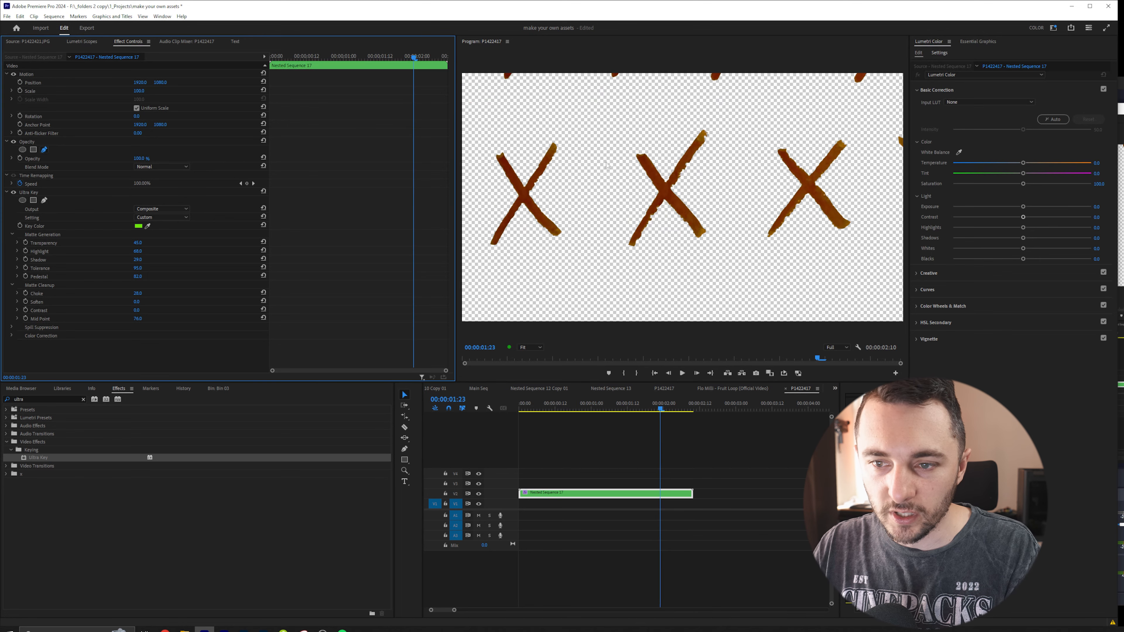
{"action": "left_click", "coordinate": [619, 177]}
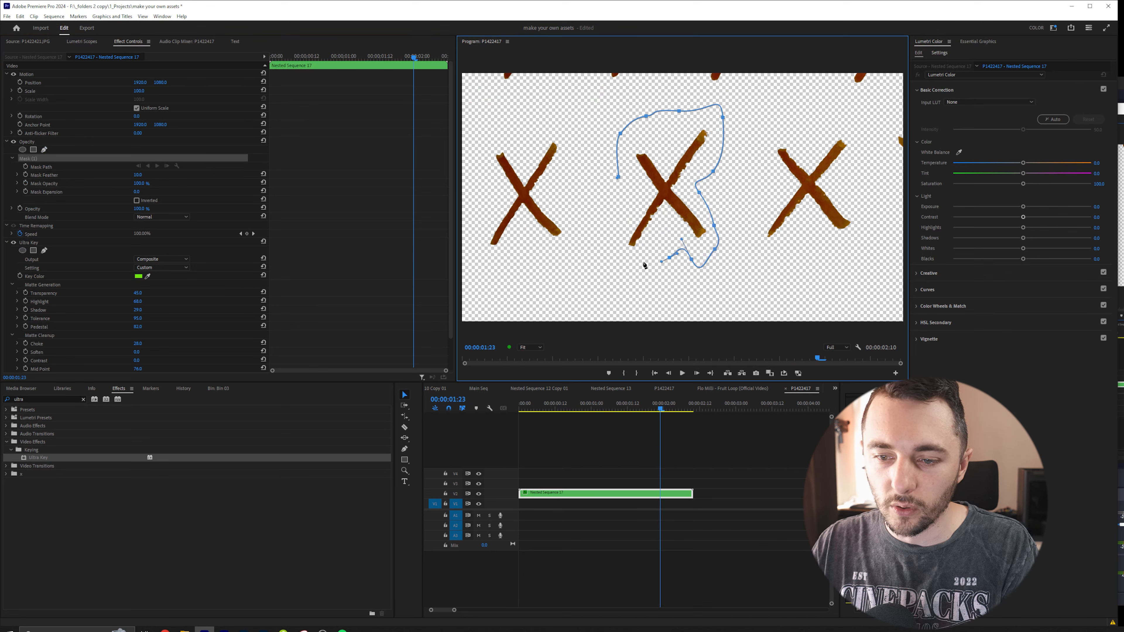
{"action": "left_click", "coordinate": [619, 178]}
{"action": "left_click", "coordinate": [465, 491]}
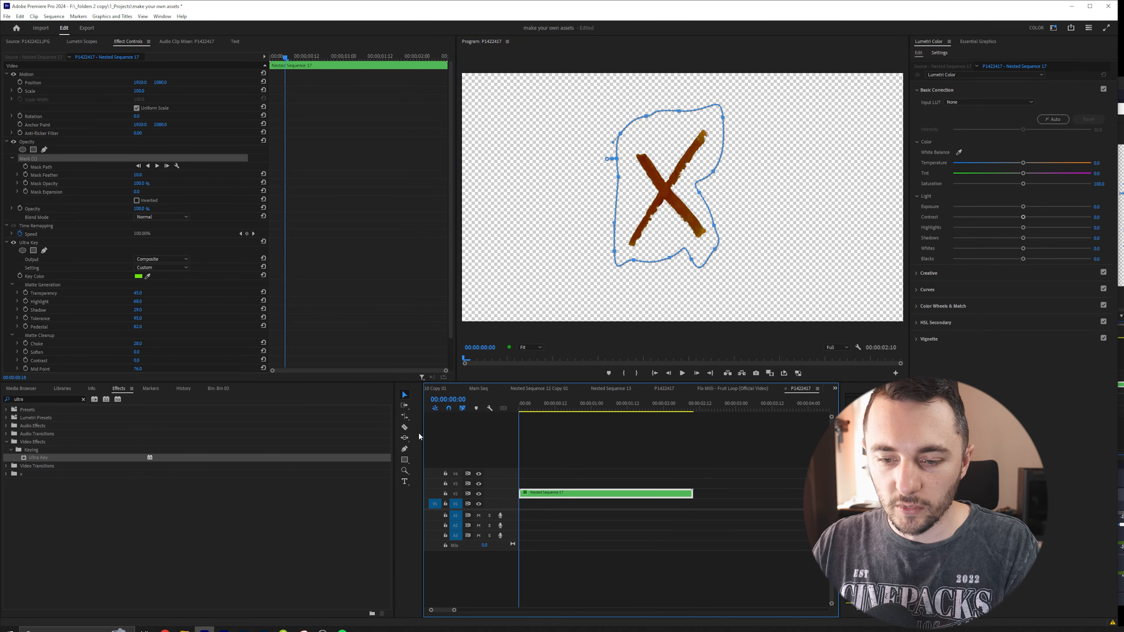
{"action": "key", "text": "Home"}
{"action": "key", "text": "space"}
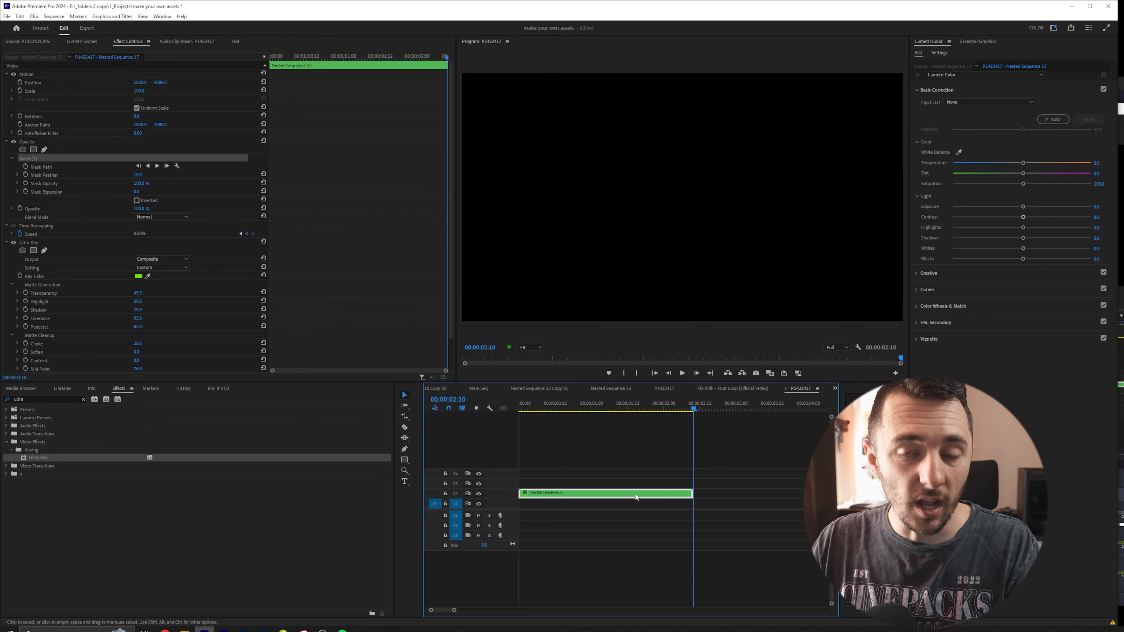
{"action": "key", "text": "space"}
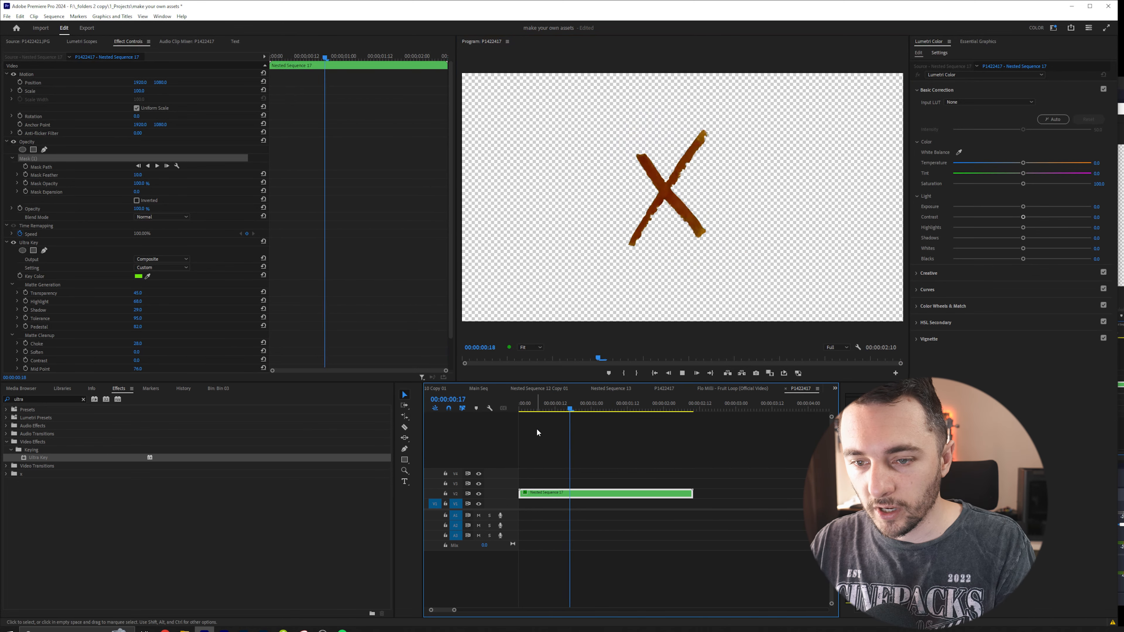
Brighten the keyed X with Lumetri exposure at 1.0 and contrast at about 75, previewing the colour change
{"action": "mouse_move", "coordinate": [1024, 206]}
{"action": "left_mouse_down"}
{"action": "mouse_move", "coordinate": [1069, 209]}
{"action": "mouse_move", "coordinate": [1045, 211]}
{"action": "left_mouse_up"}
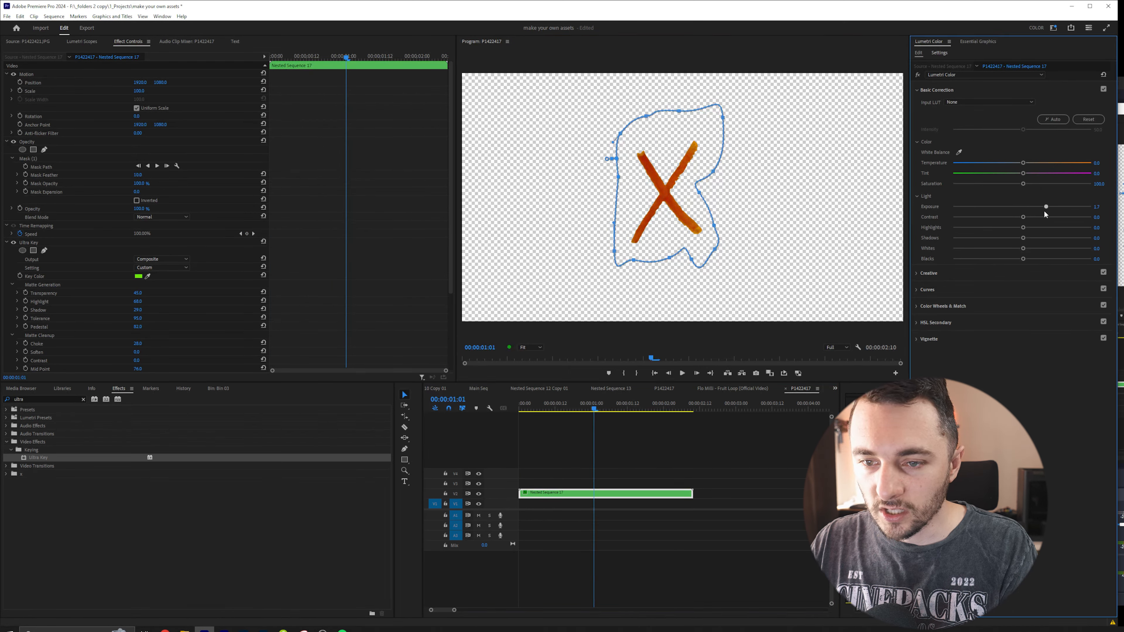
{"action": "key", "text": "space"}
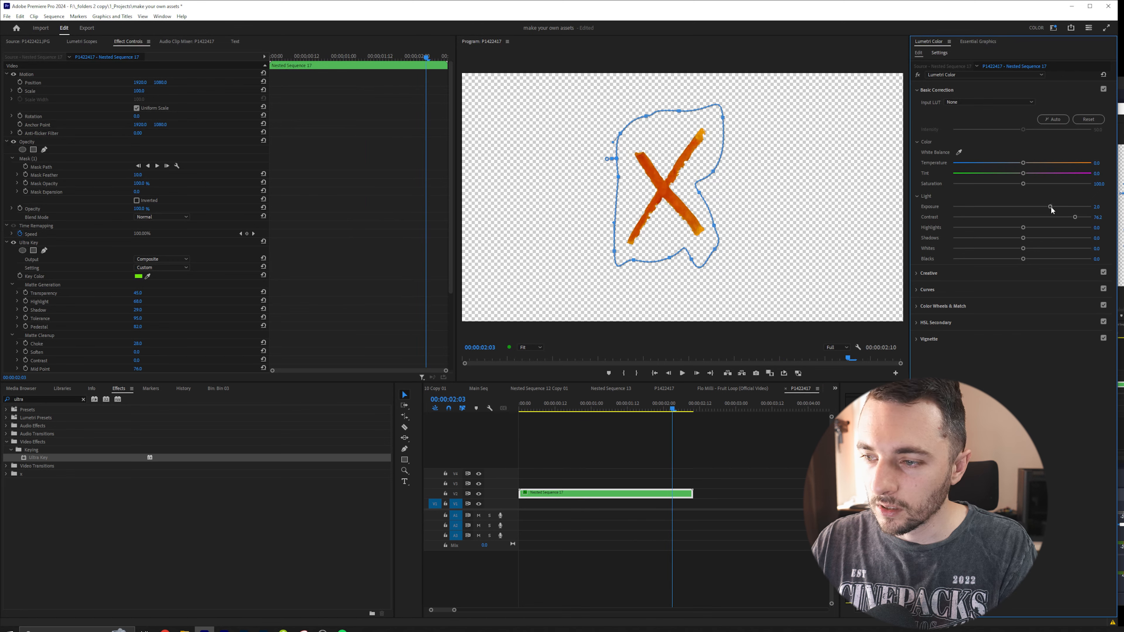
{"action": "left_click_drag", "start_coordinate": [1032, 206], "coordinate": [1036, 209]}
{"action": "key", "text": "space"}
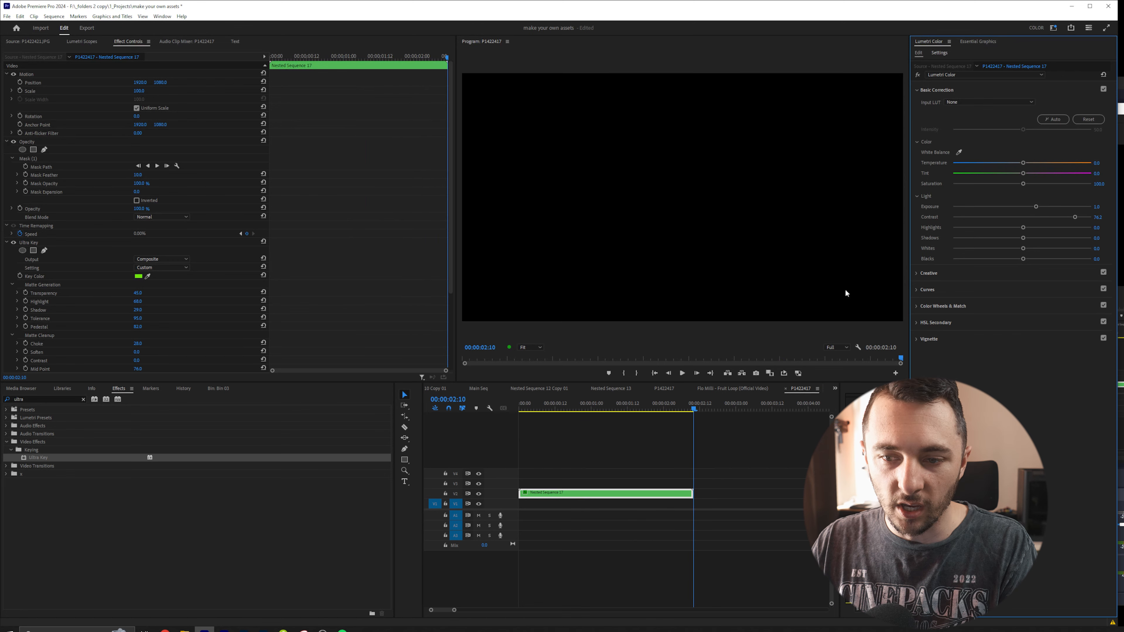
Turn on loop playback and play the colour-corrected X animation repeatedly
{"action": "key", "text": "space"}
{"action": "left_click", "coordinate": [784, 373]}
{"action": "key", "text": "space"}
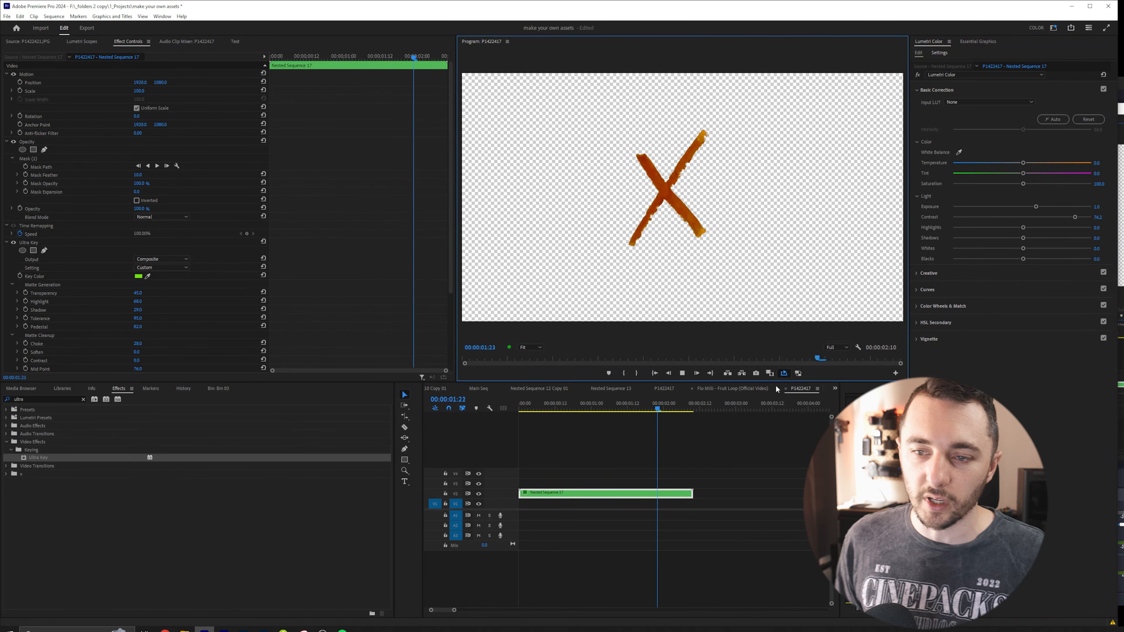